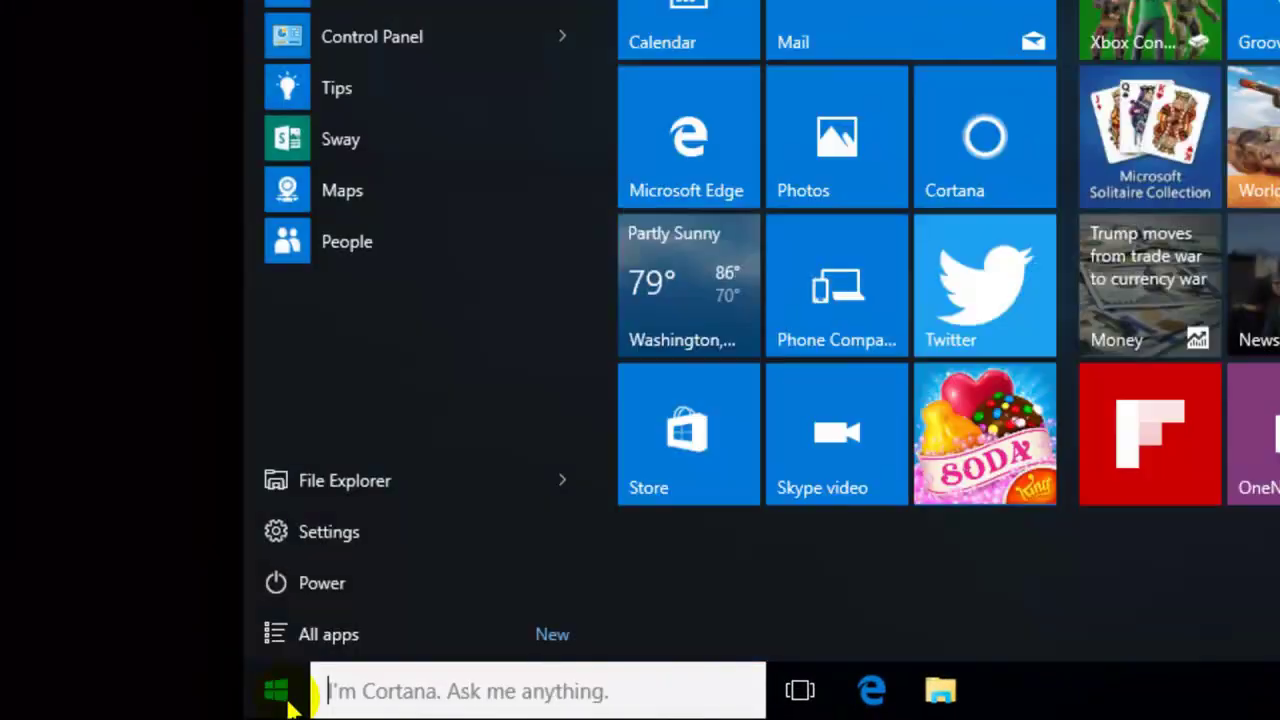
Restart from the Start menu and boot from the install disc into Windows Setup.
left_click(330, 580)
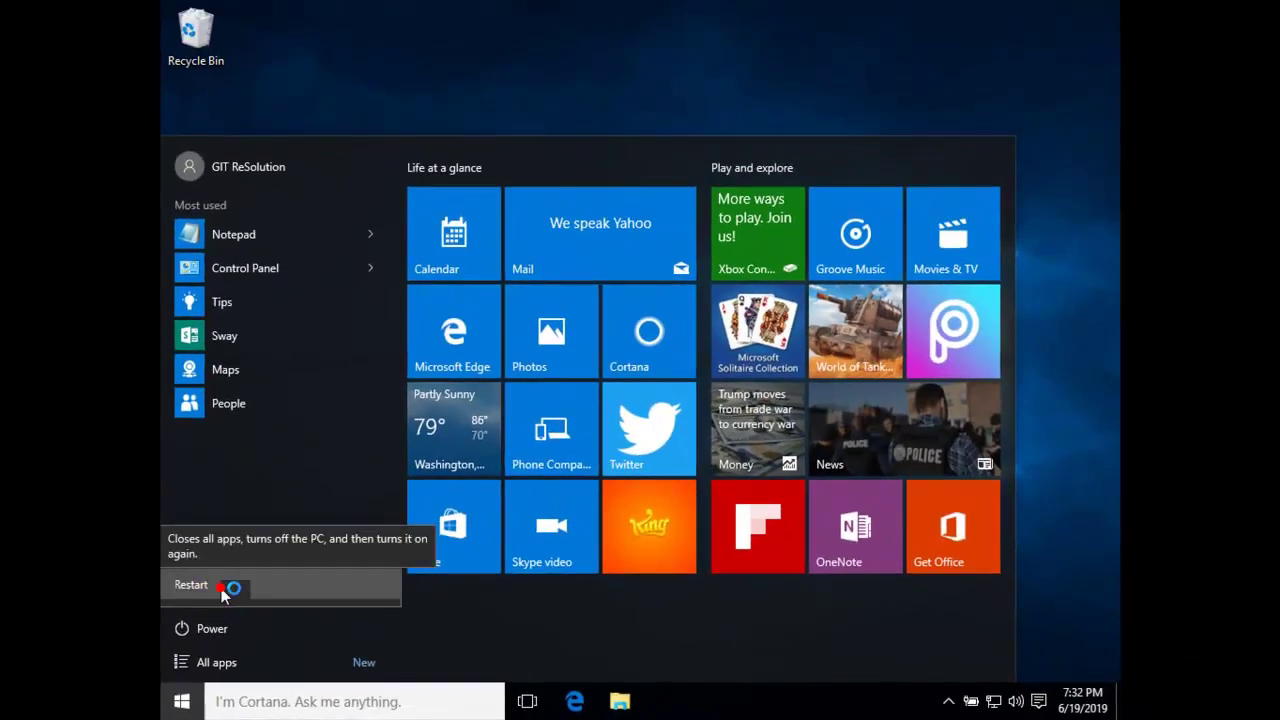
left_click(290, 537)
key("Return")
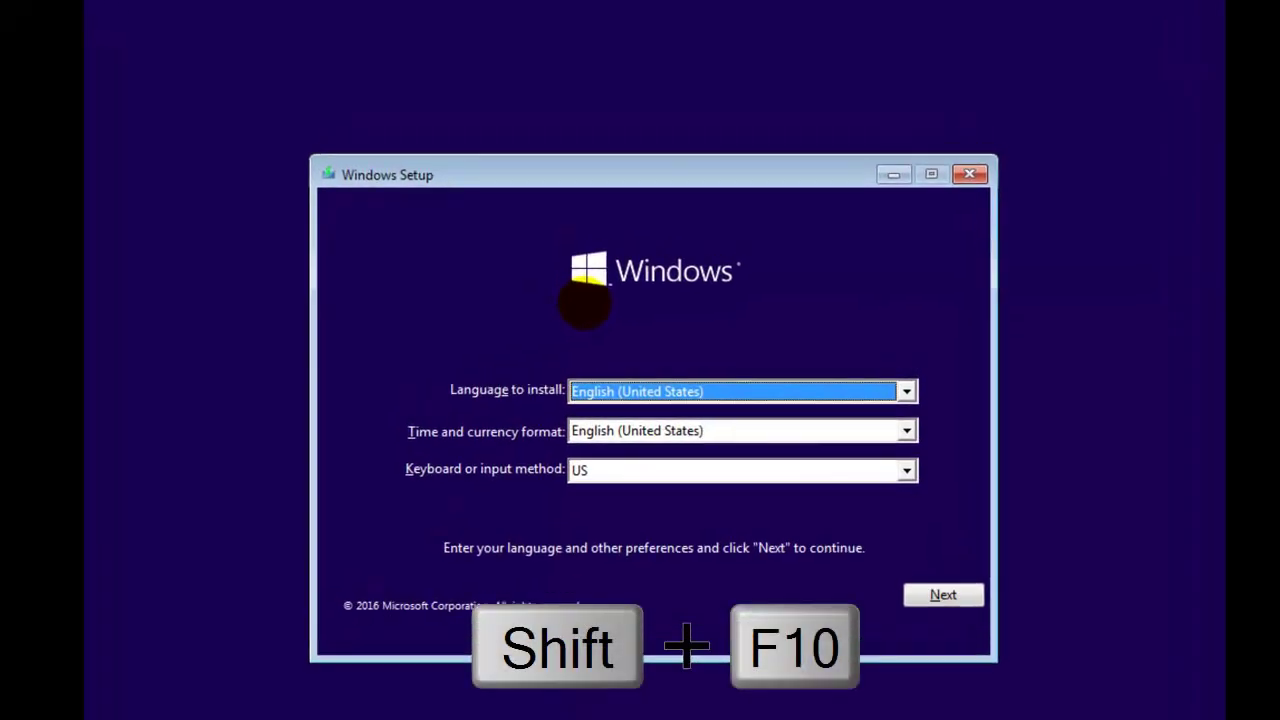
Open a command prompt over Setup and navigate to D:\Windows\System32.
key("shift+F10")
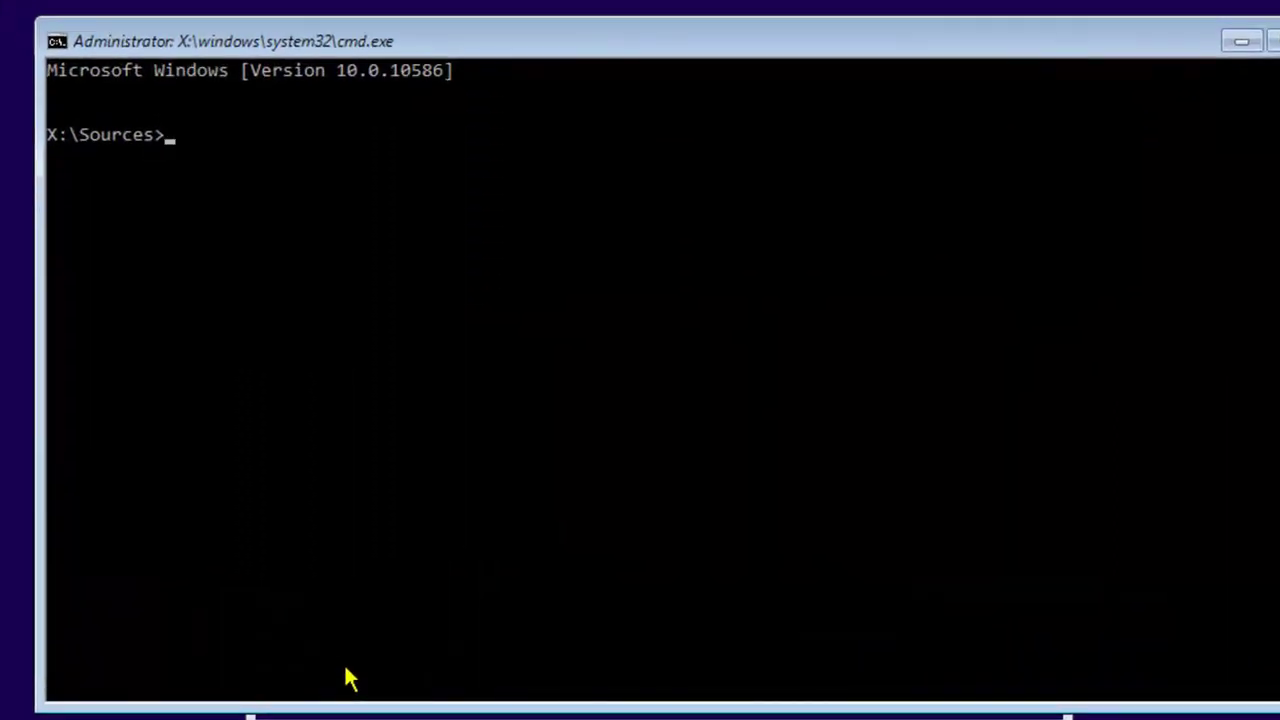
type("d:")
key("Return")
type("dir")
key("Return")
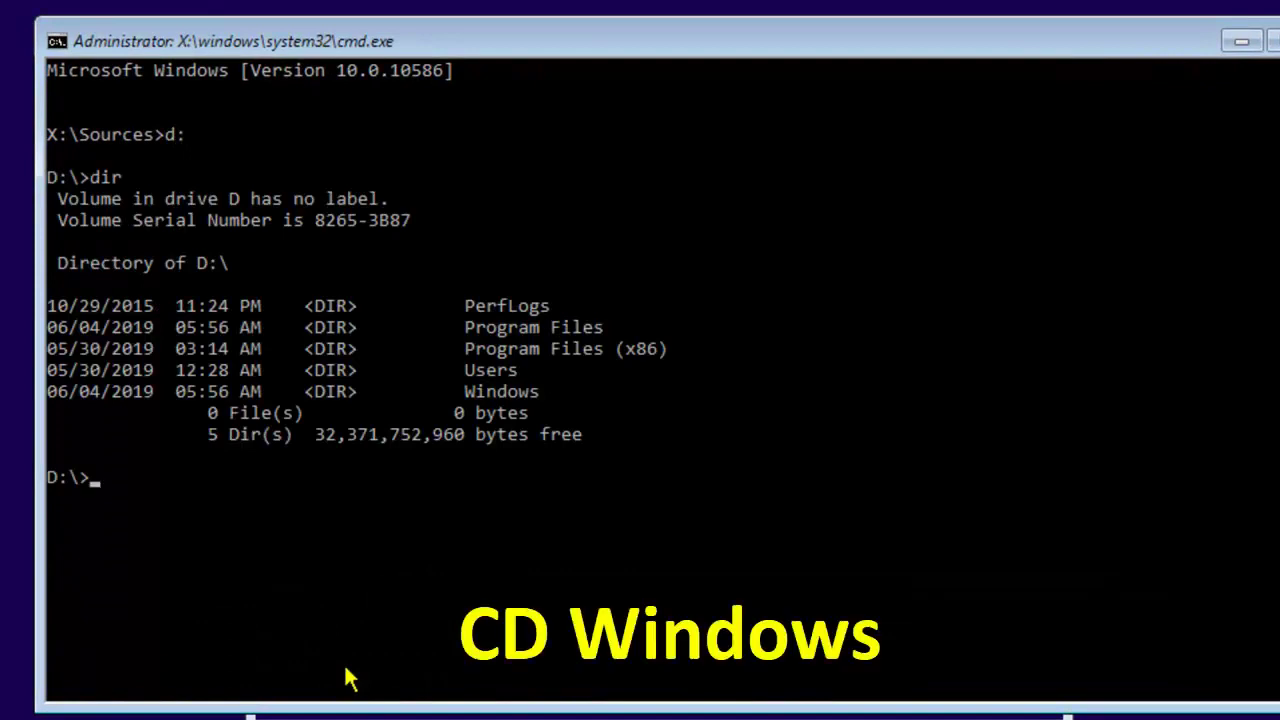
type("cdwindows")
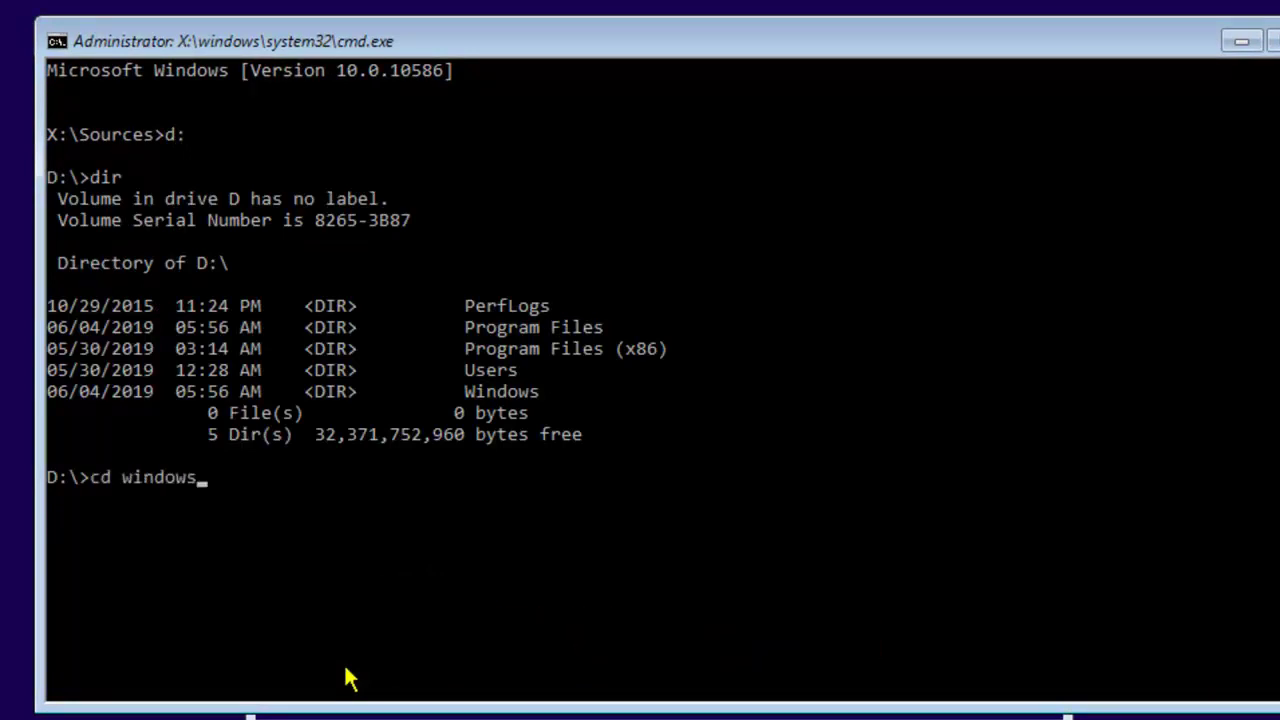
key("Return")
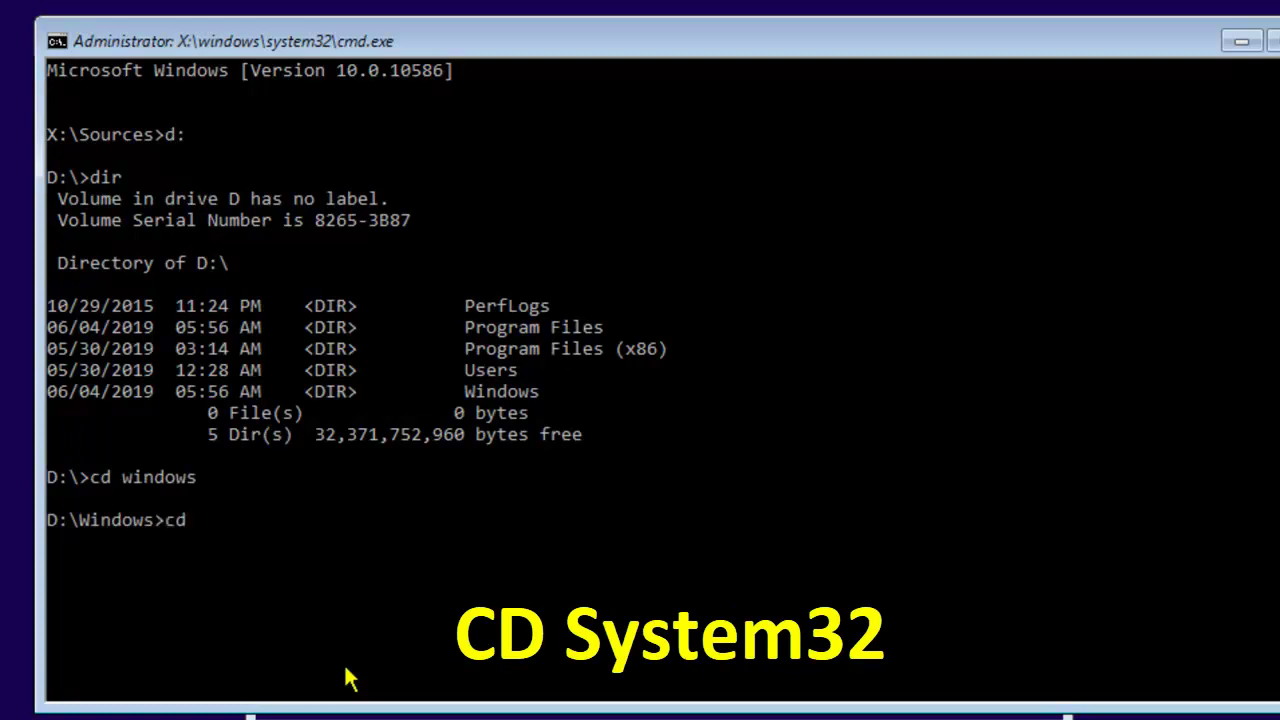
type(" system32")
key("Return")
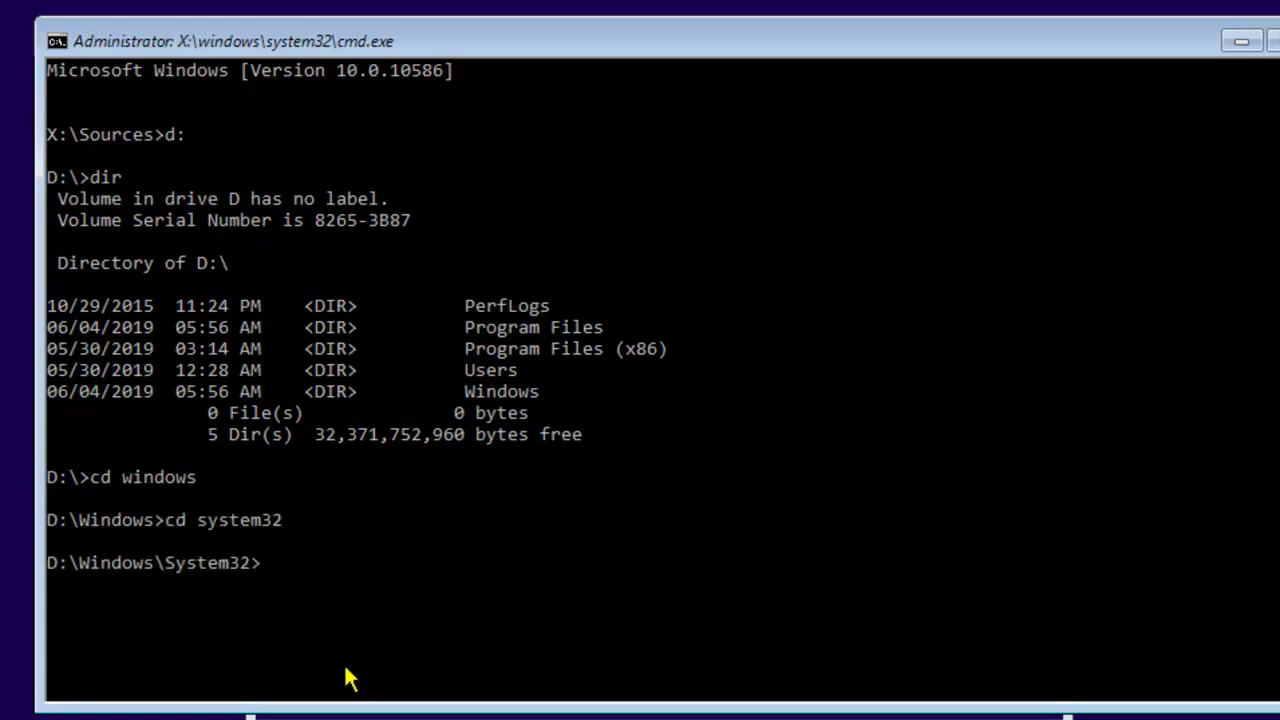
Back up cmd.exe as cmd1.exe and sethc.exe as sethc1.exe.
type("copy cmd.")
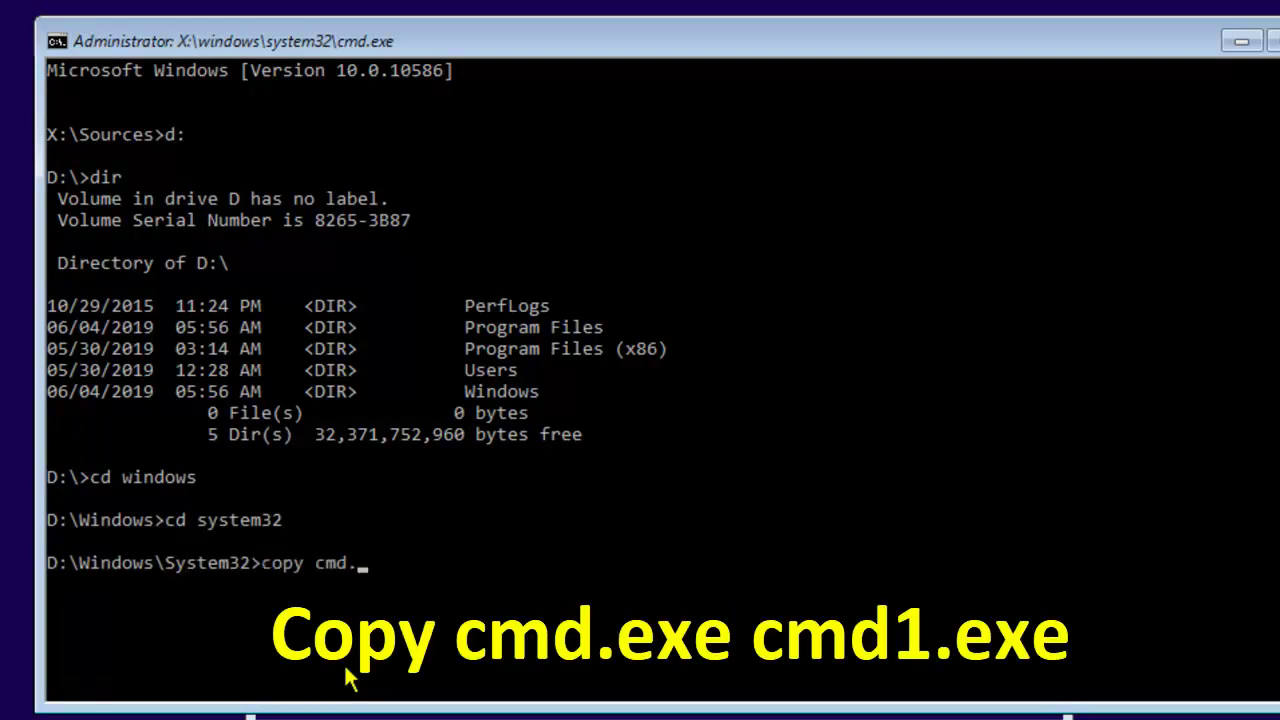
type("exe cmd12")
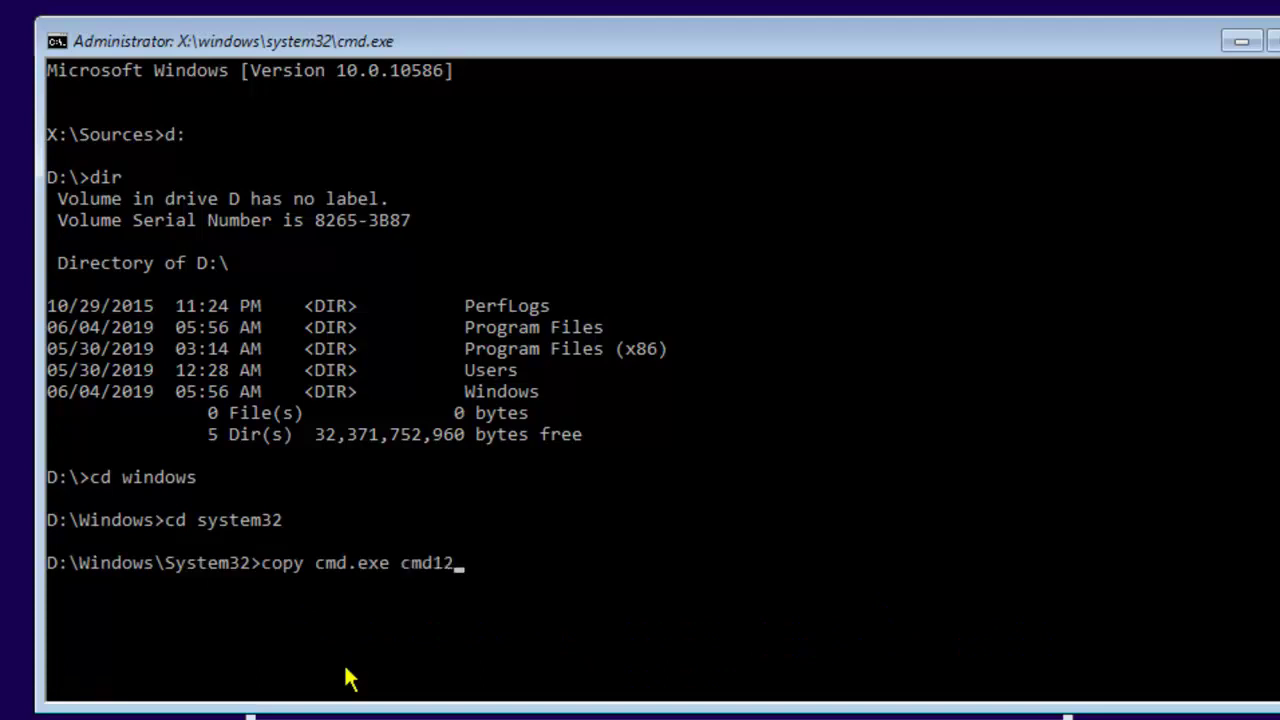
key("BackSpace")
type(".exe")
key("Return")
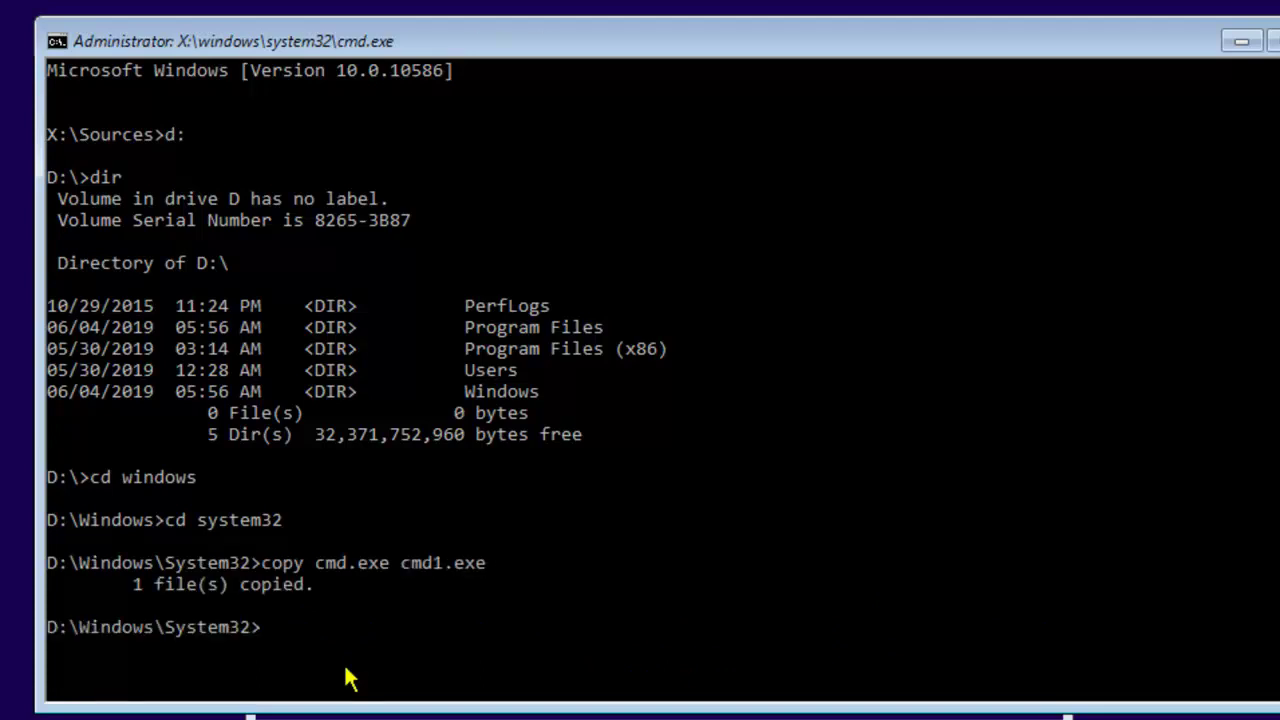
type("copy ")
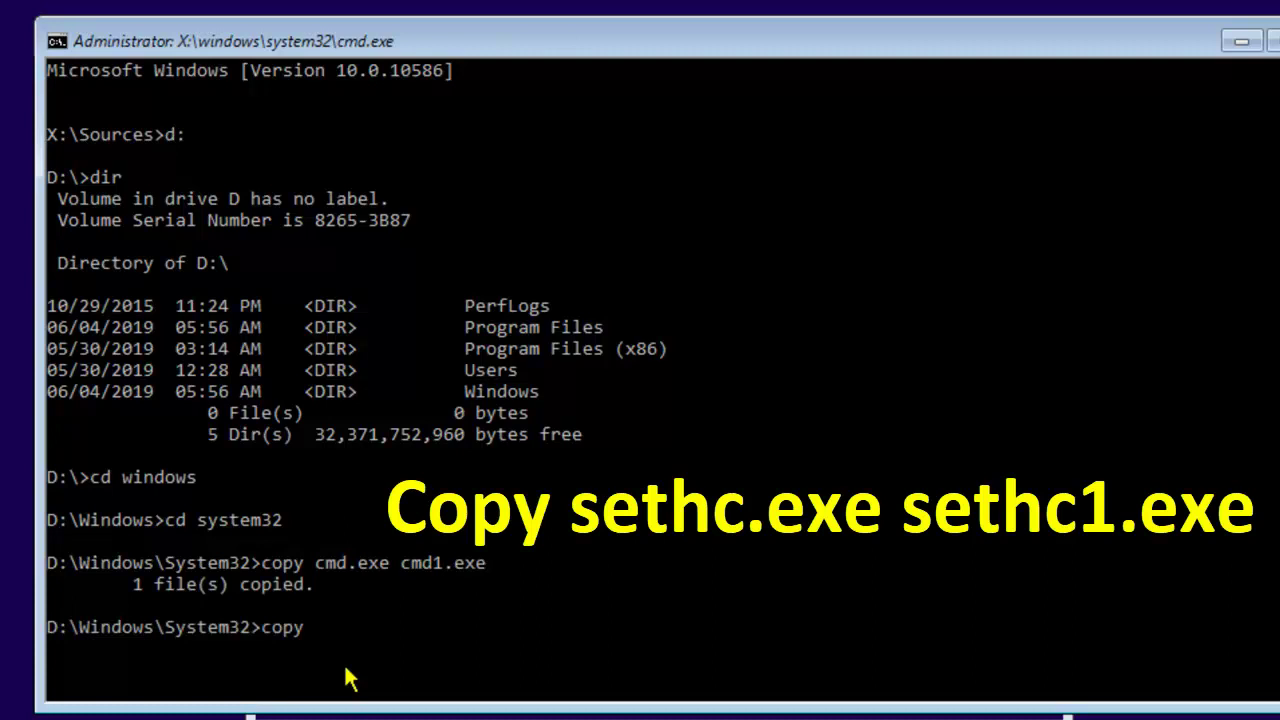
type("sethc")
type(".exe sethc1.exe")
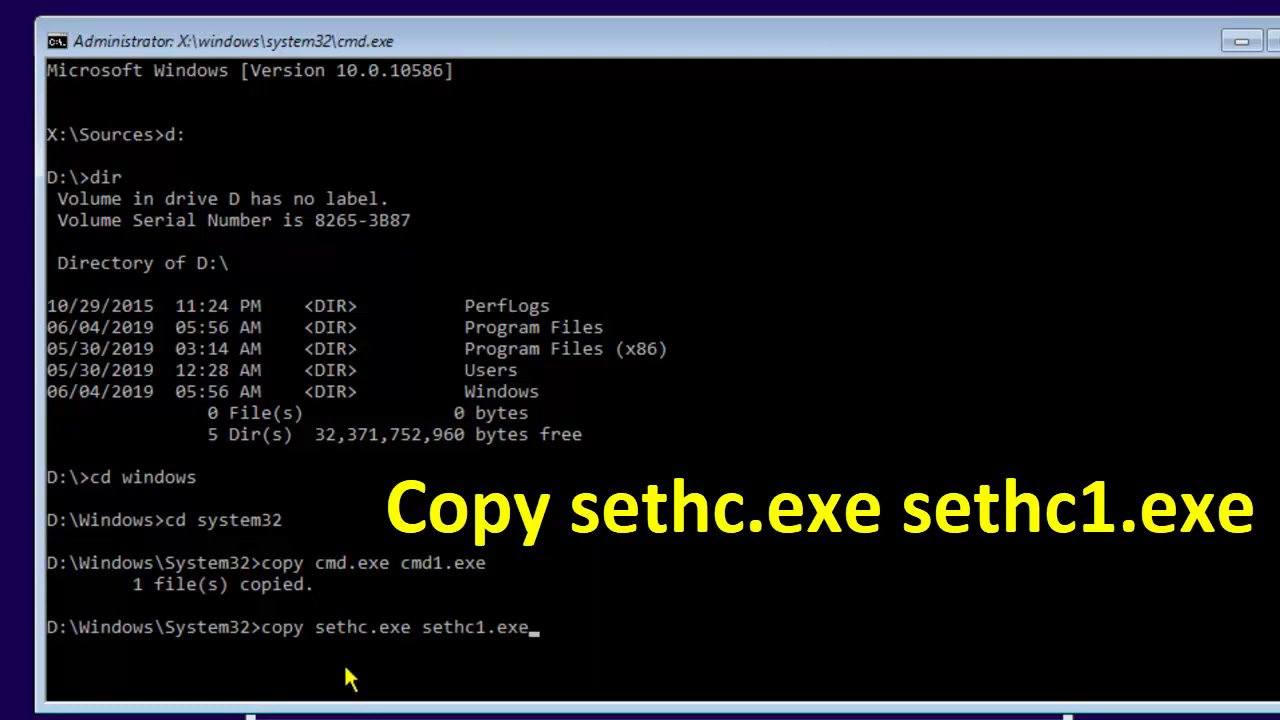
key("Return")
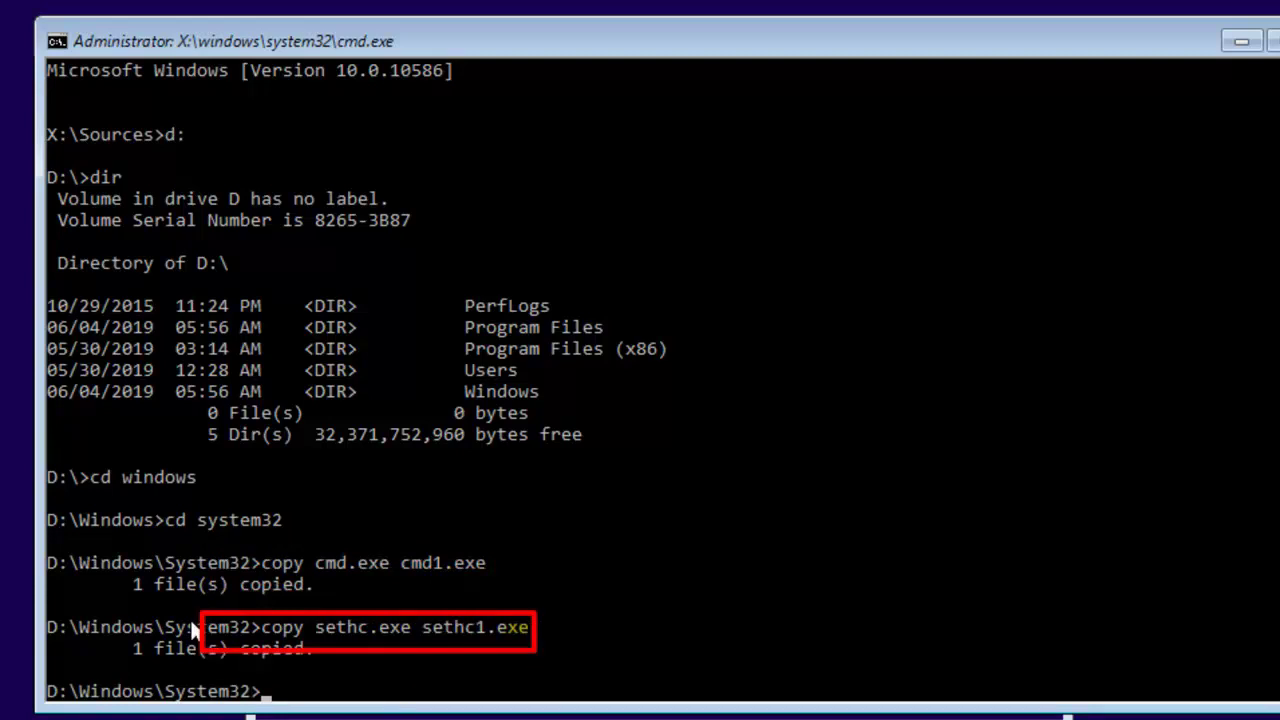
Delete sethc.exe, rename cmd.exe to sethc.exe, and exit the console.
type("del ")
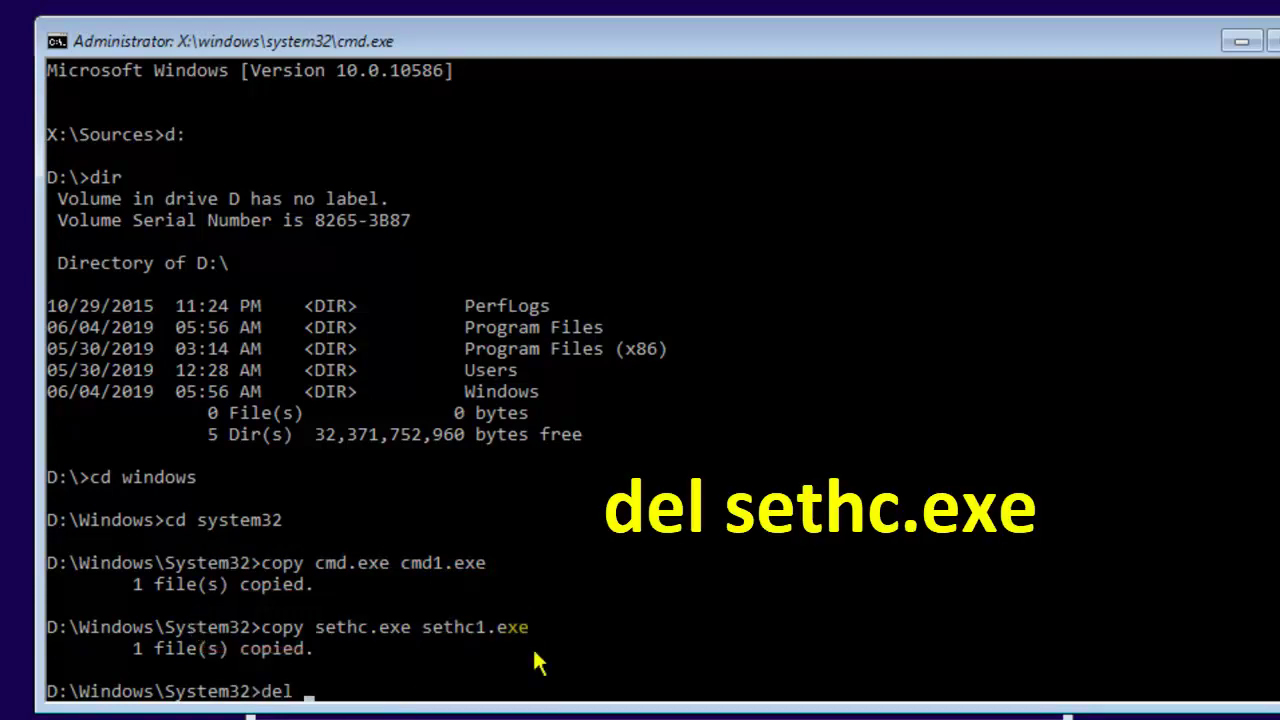
type("sethc")
type(".exe")
key("Return")
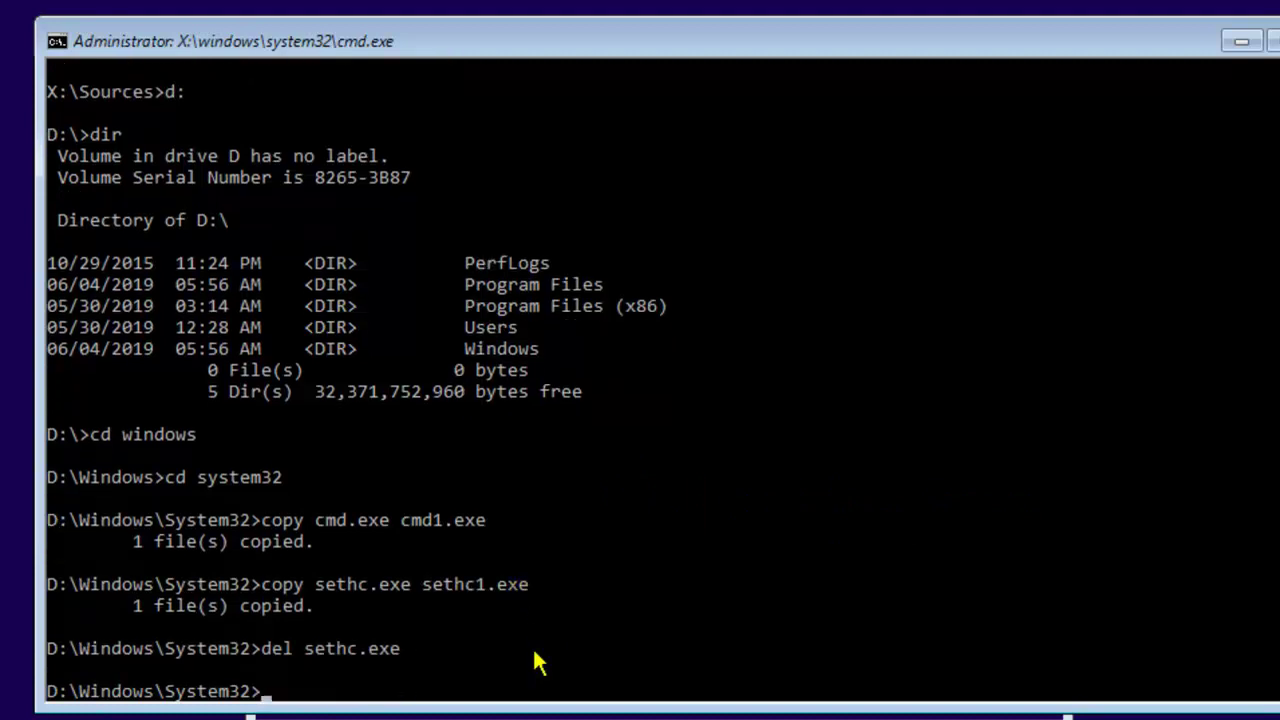
type("ren cdm")
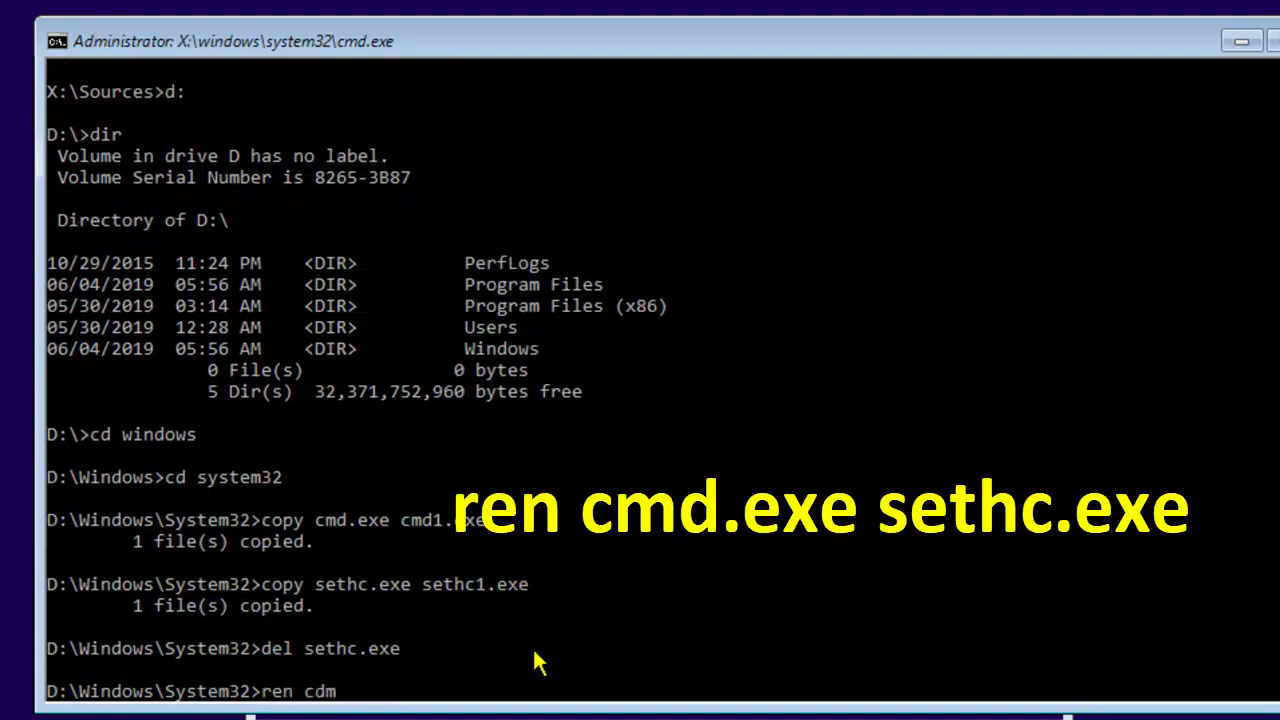
key("BackSpace")
key("BackSpace")
type("md.exe ")
type("sethc.exe")
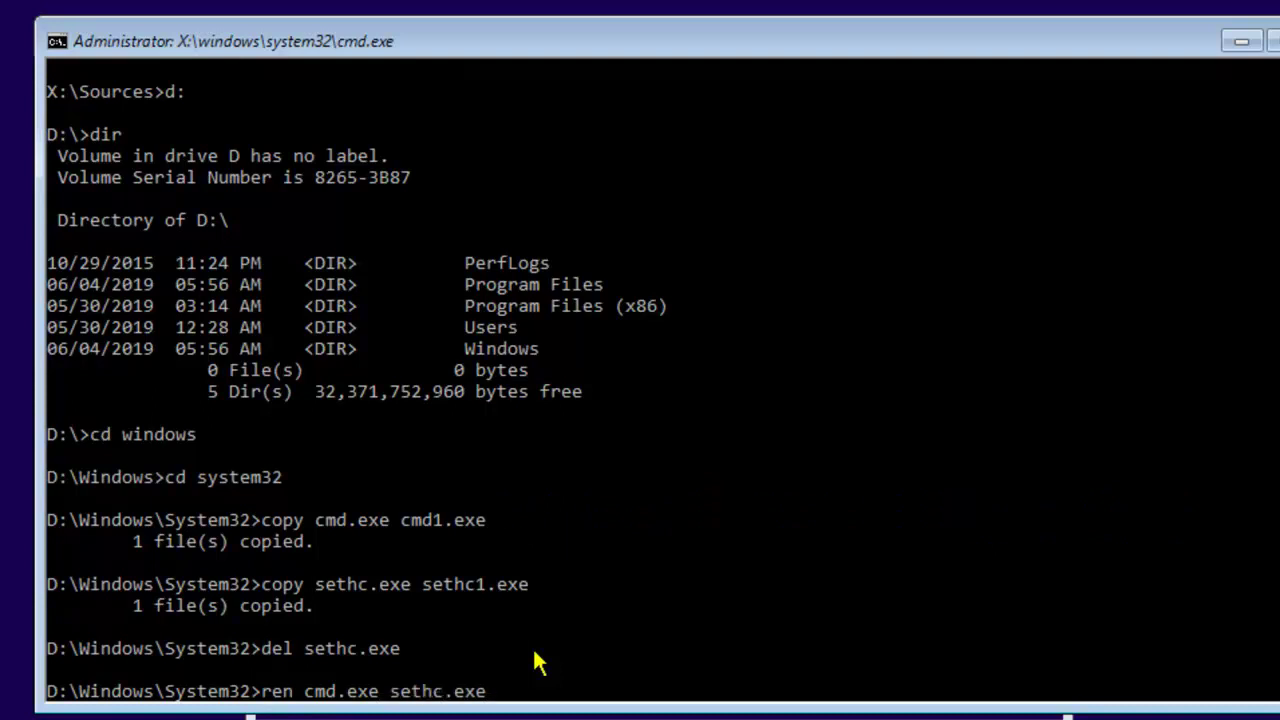
key("Return")
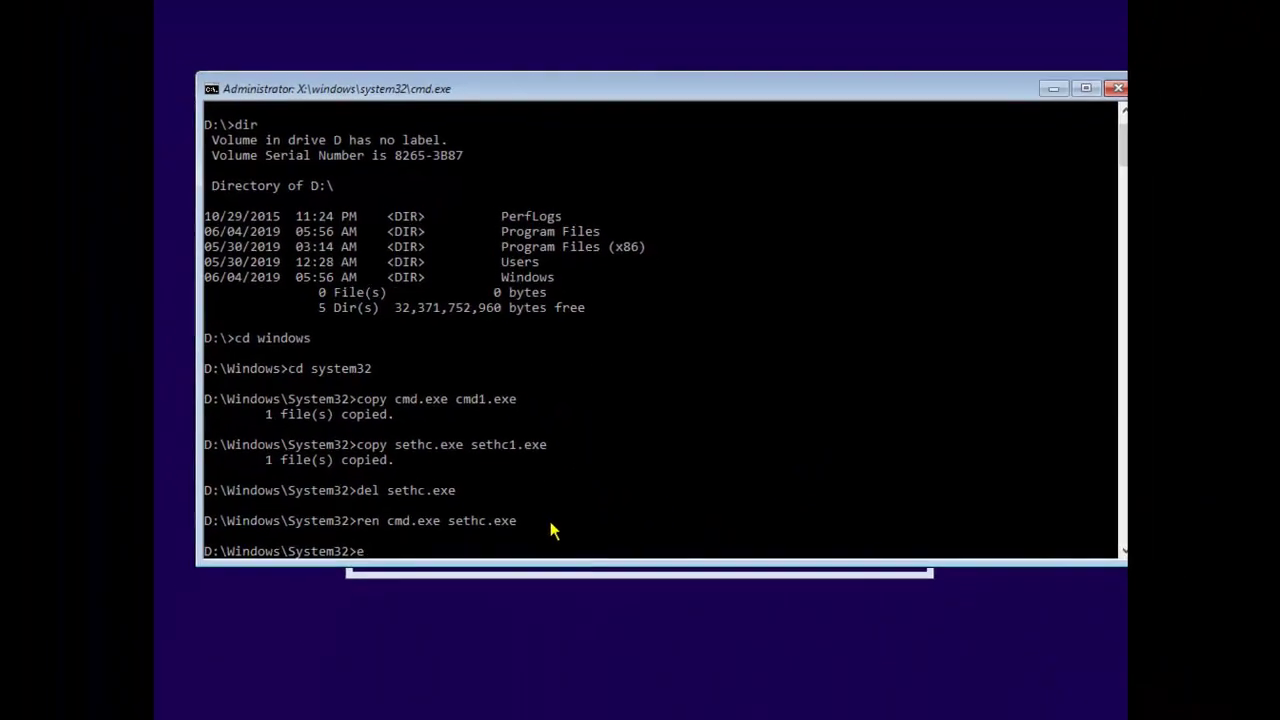
type("exit")
key("Return")
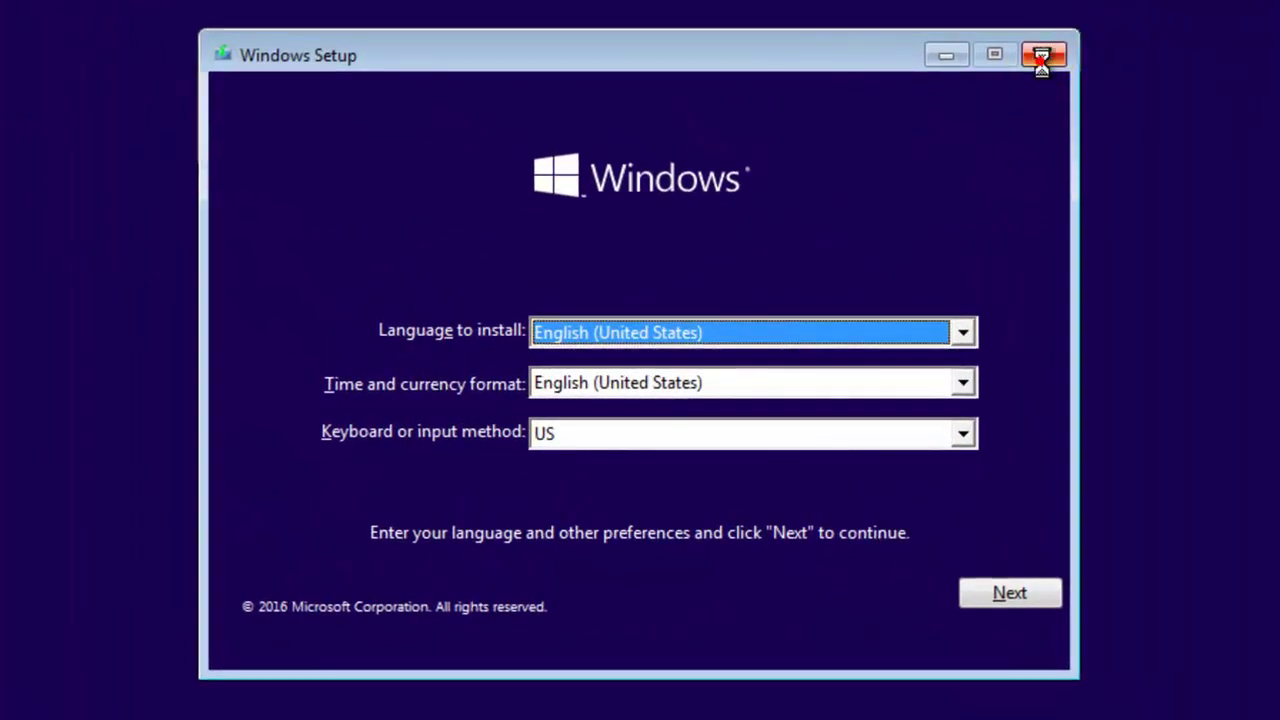
Cancel Windows Setup, reboot to sign-in, and trigger Sticky Keys to launch the command prompt.
left_click(904, 162)
left_click(880, 468)
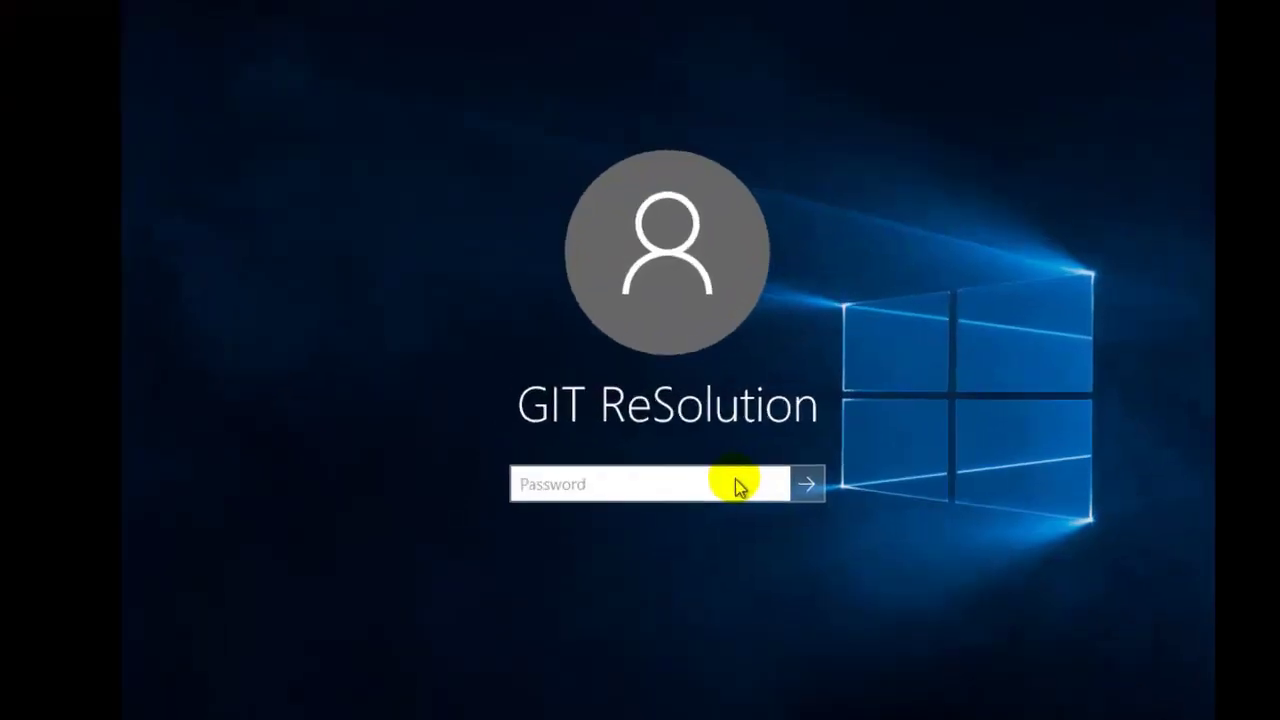
key("shift")
key("shift")
key("shift")
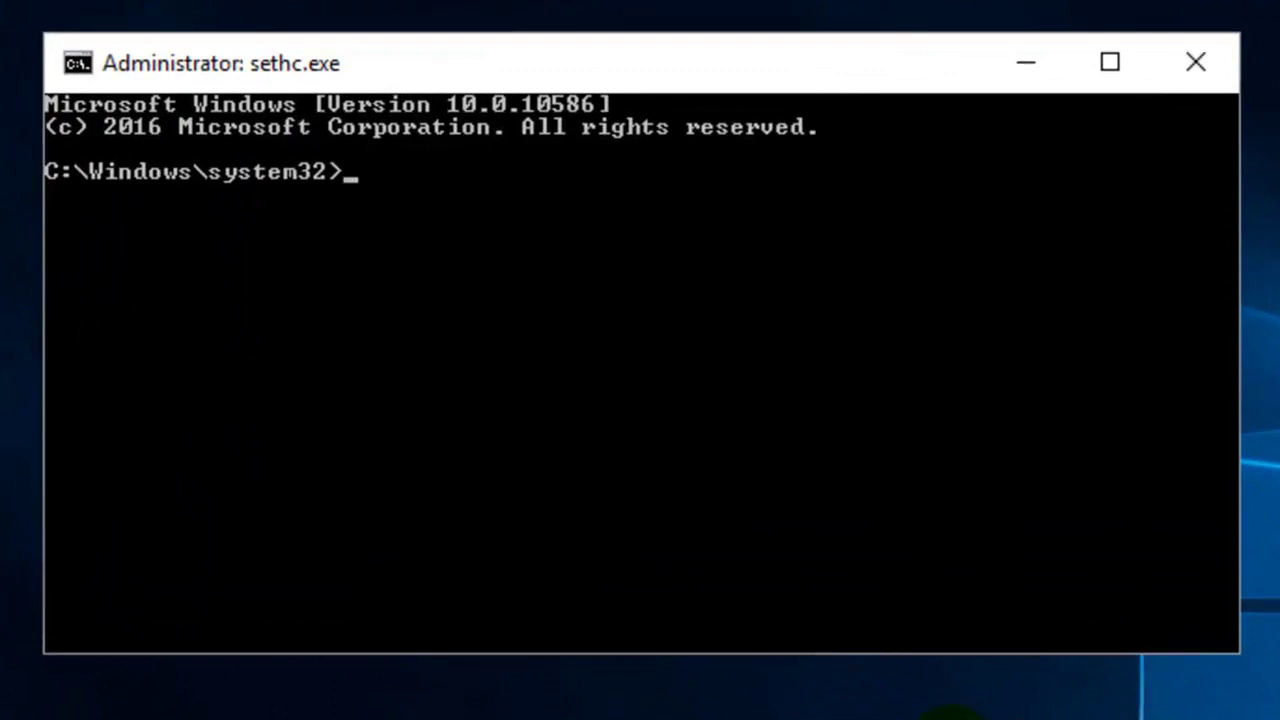
Run control userpasswords2 and open Local Users and Groups from its Advanced tab.
type("contr")
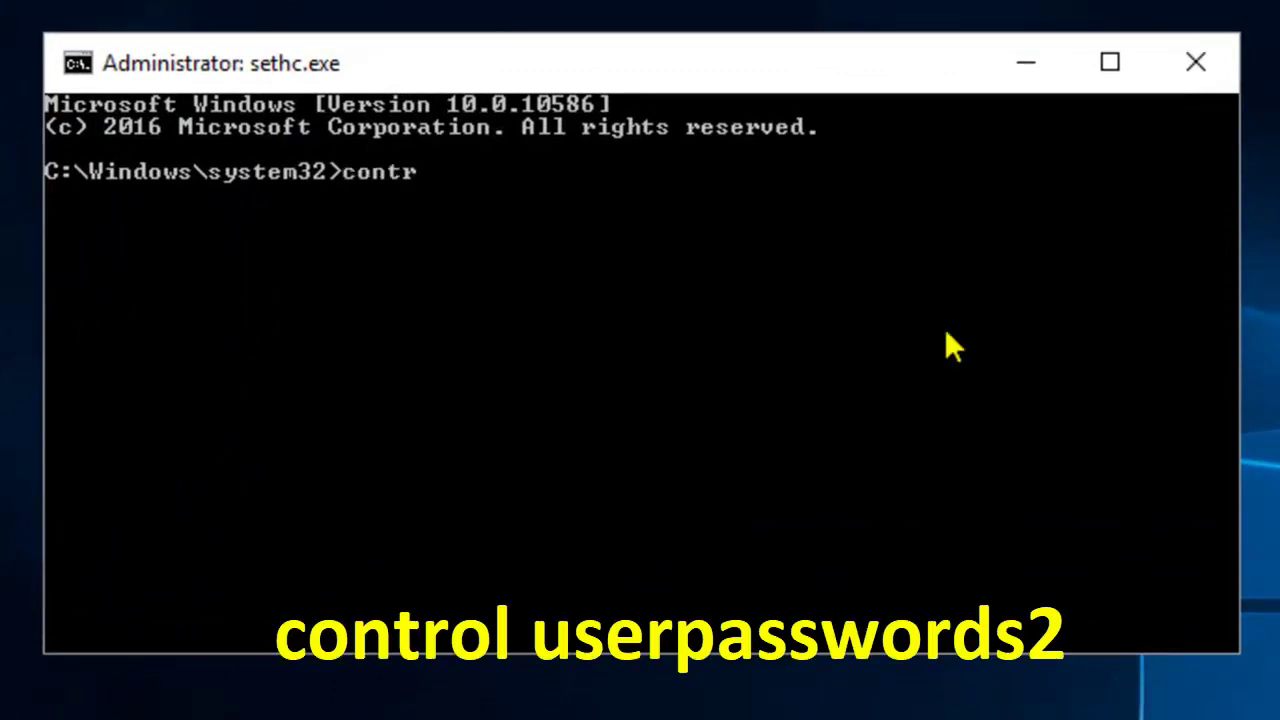
type("ol userpas")
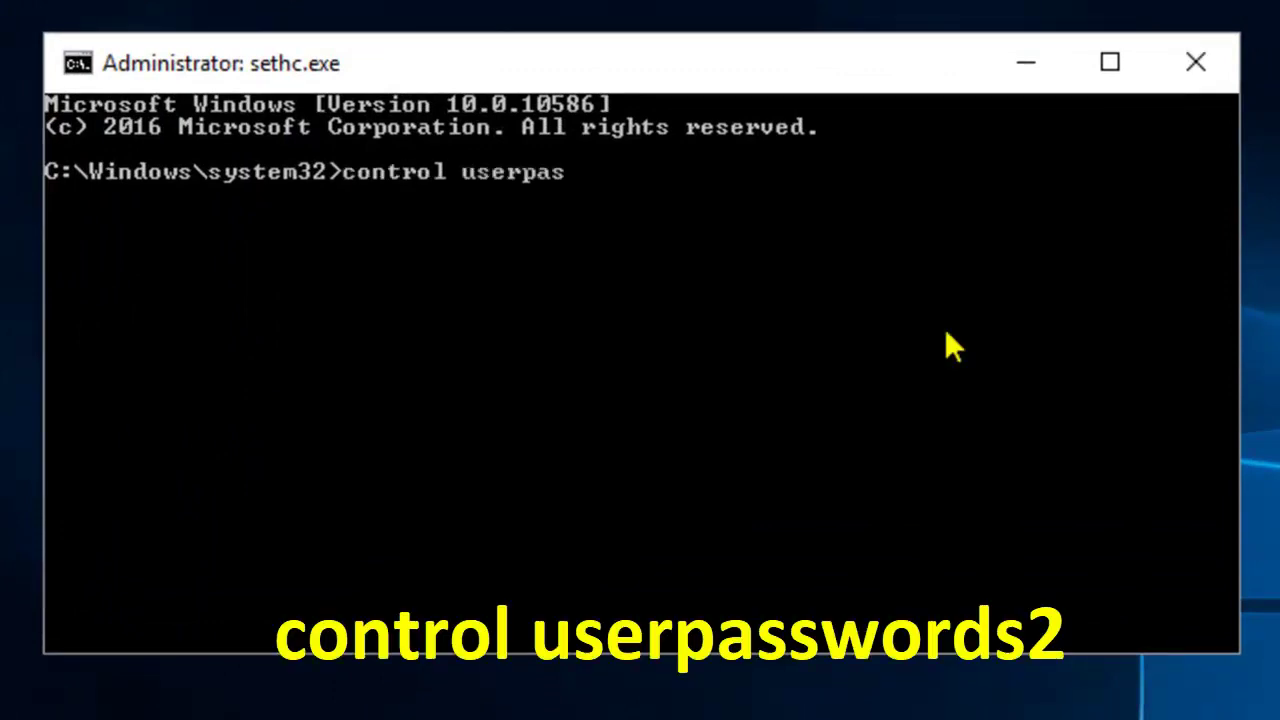
type("swords")
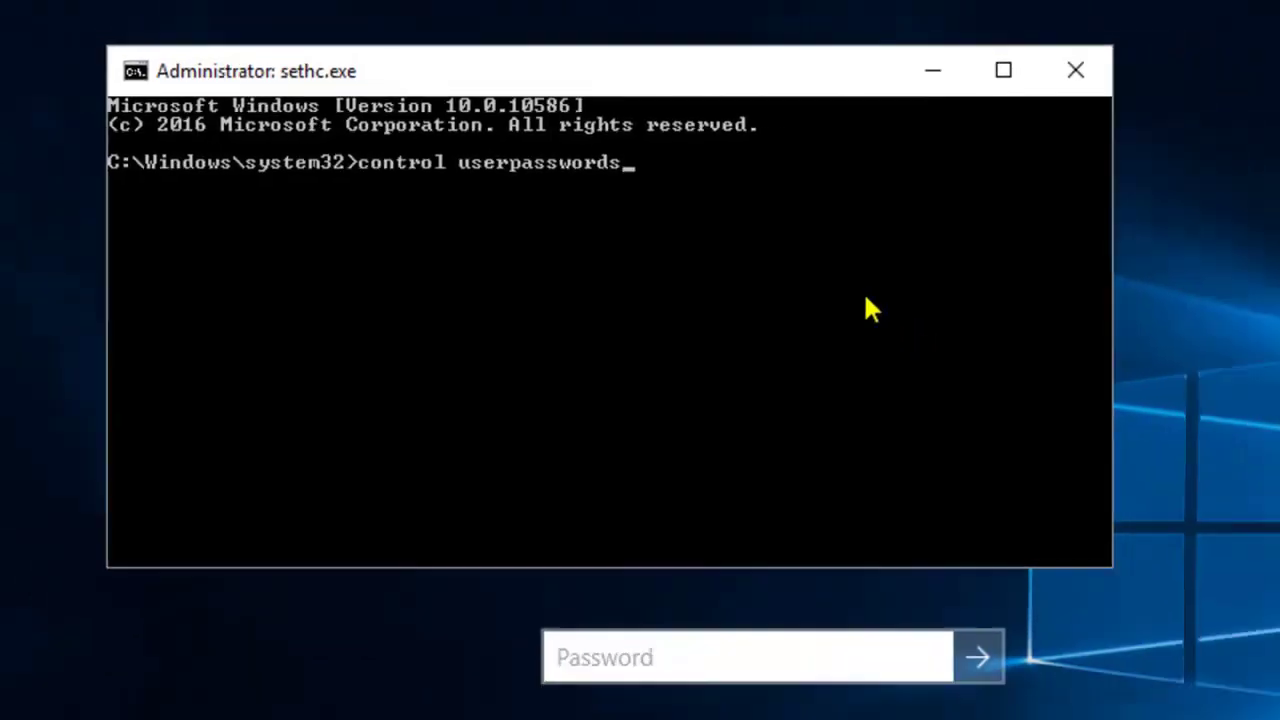
type("2")
key("Return")
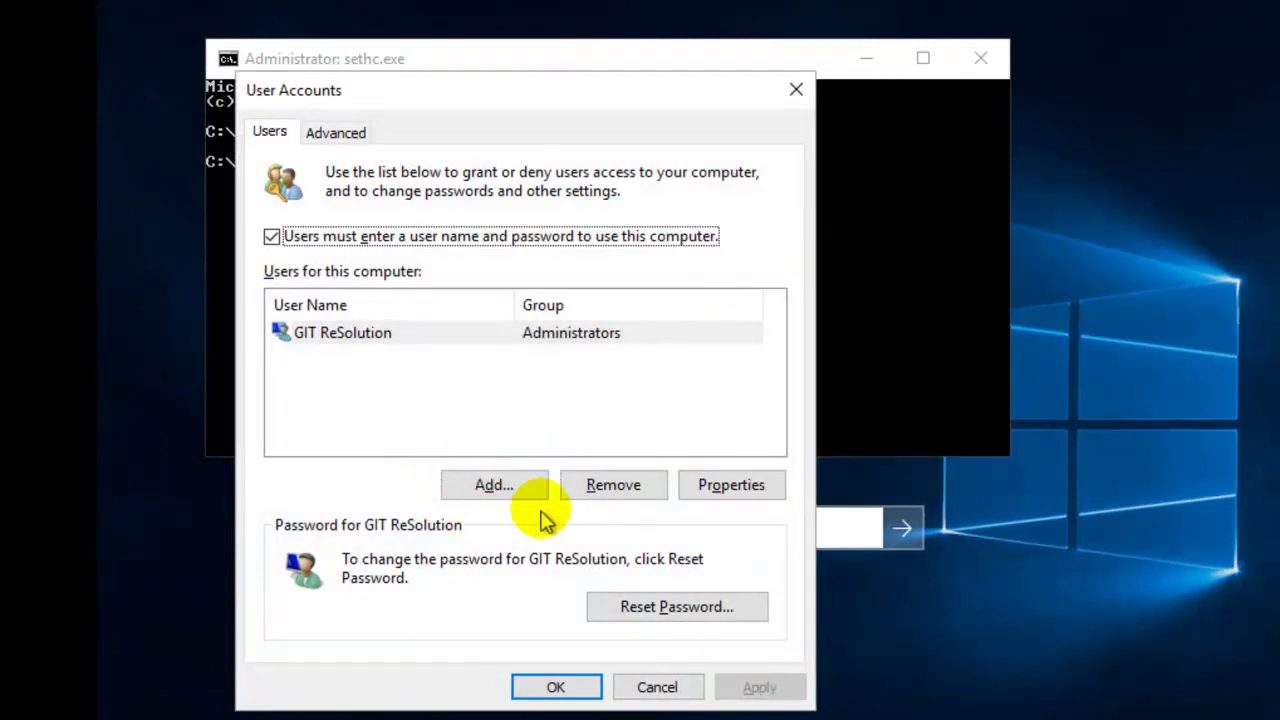
left_click(350, 138)
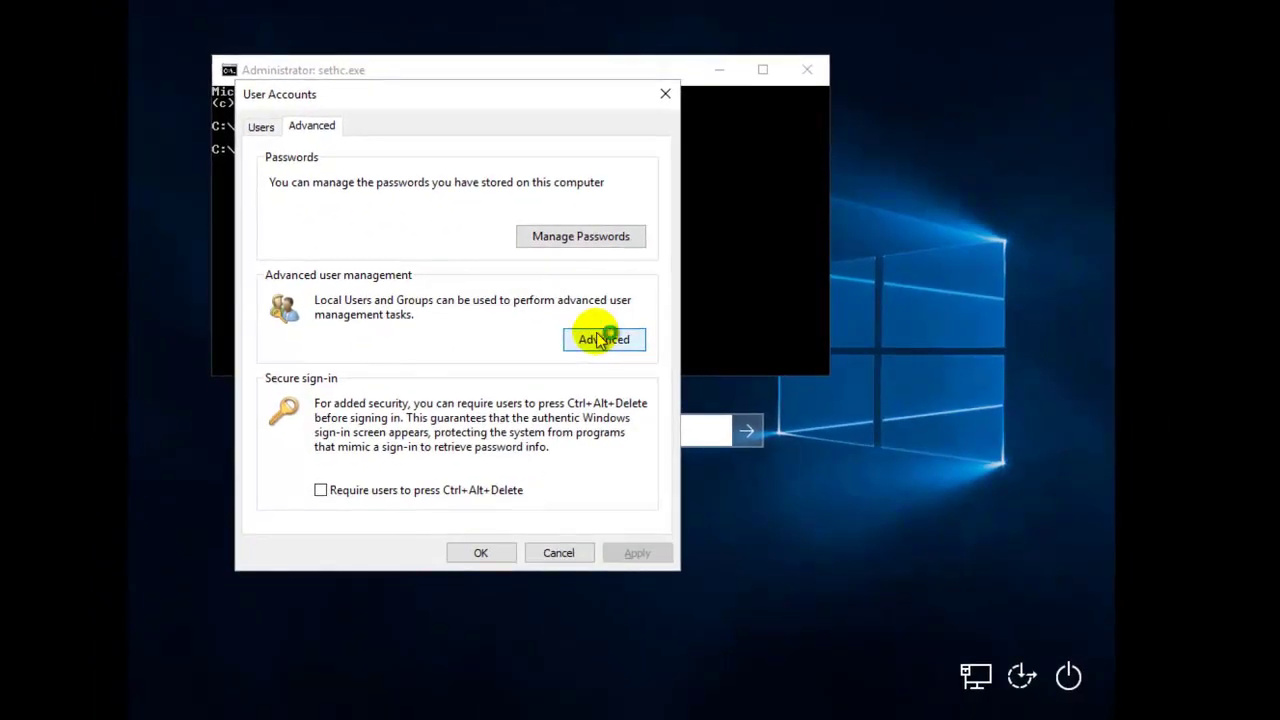
left_click(706, 405)
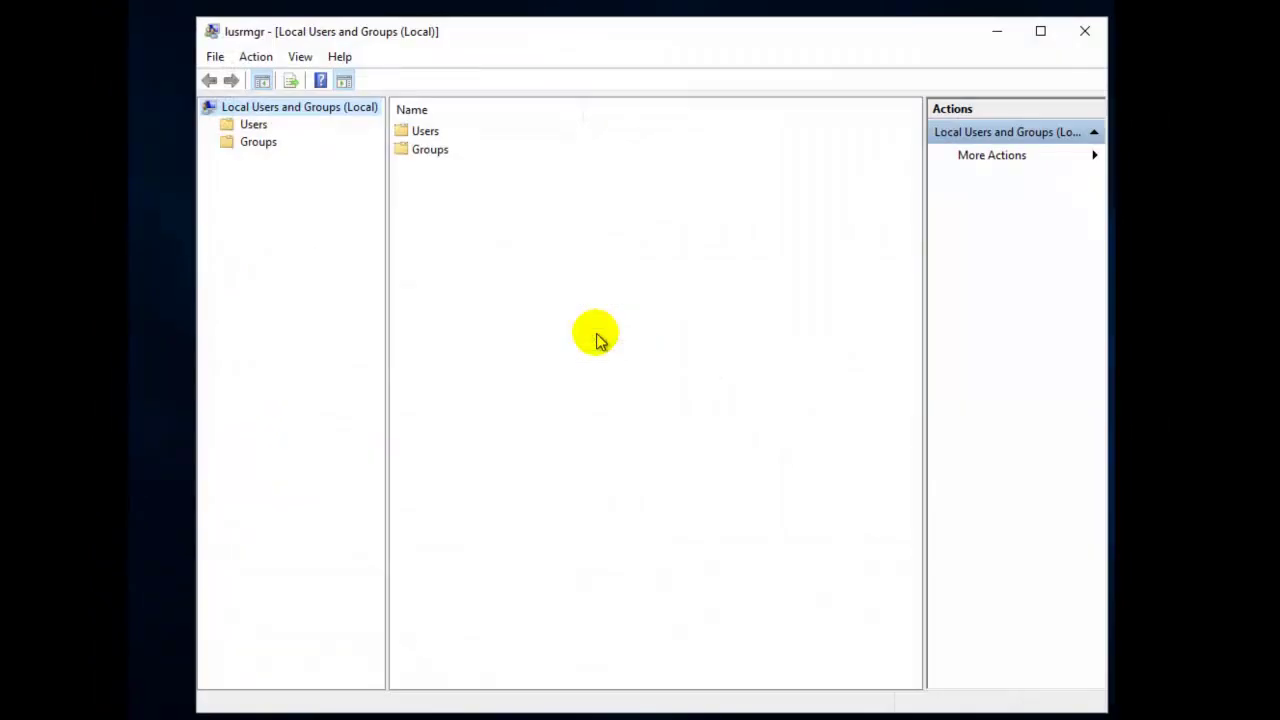
Start a new user named 'New Admin User' with matching full name and description.
left_click(256, 128)
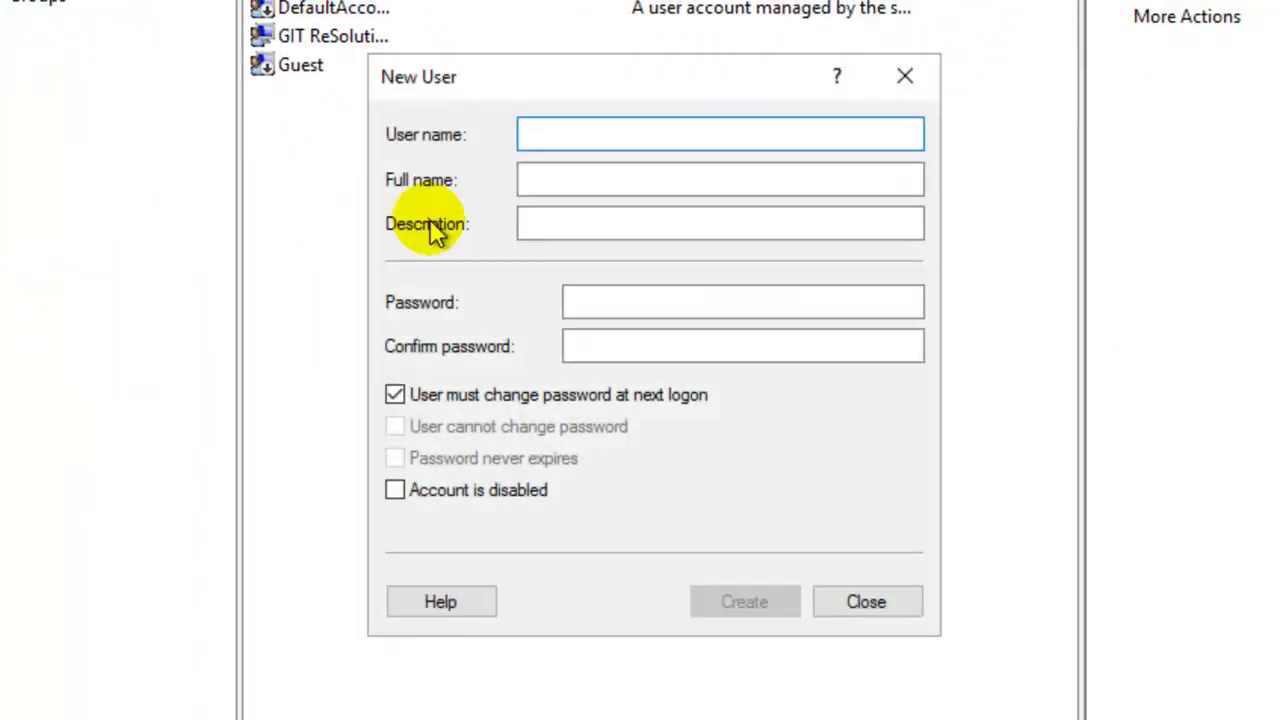
type("New A")
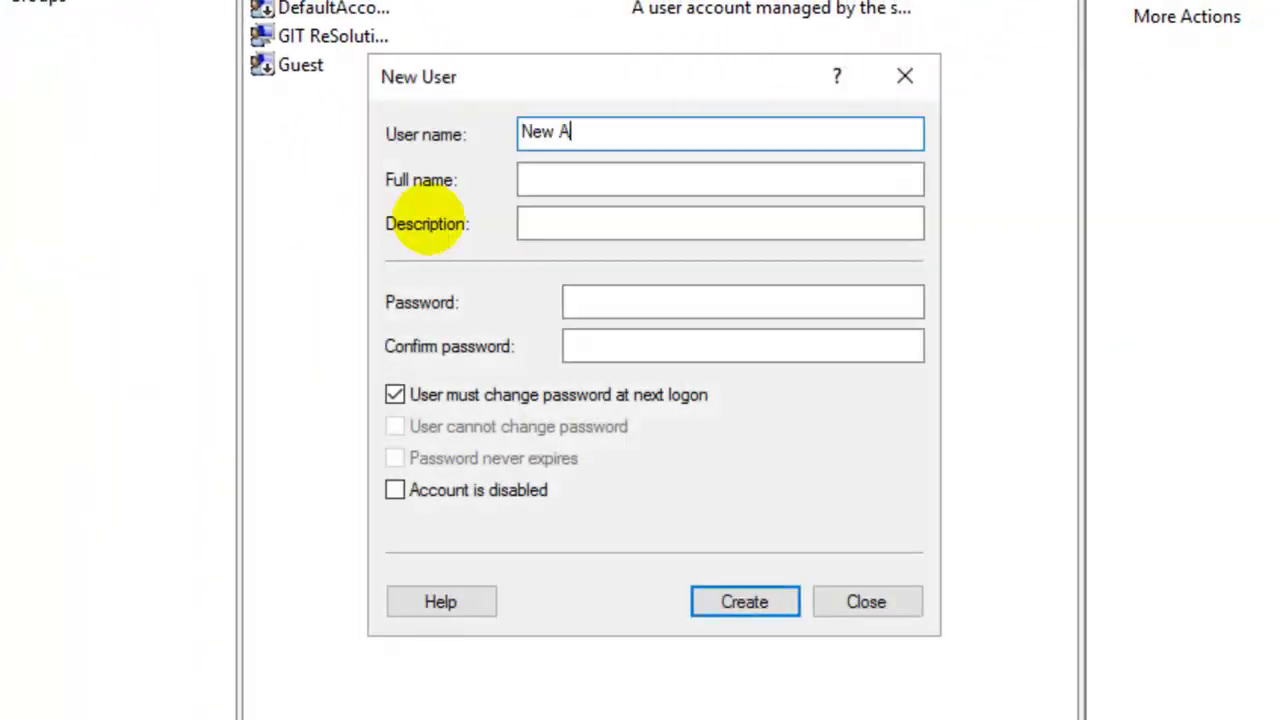
type("dmin User")
key("Tab")
type("New Admin User")
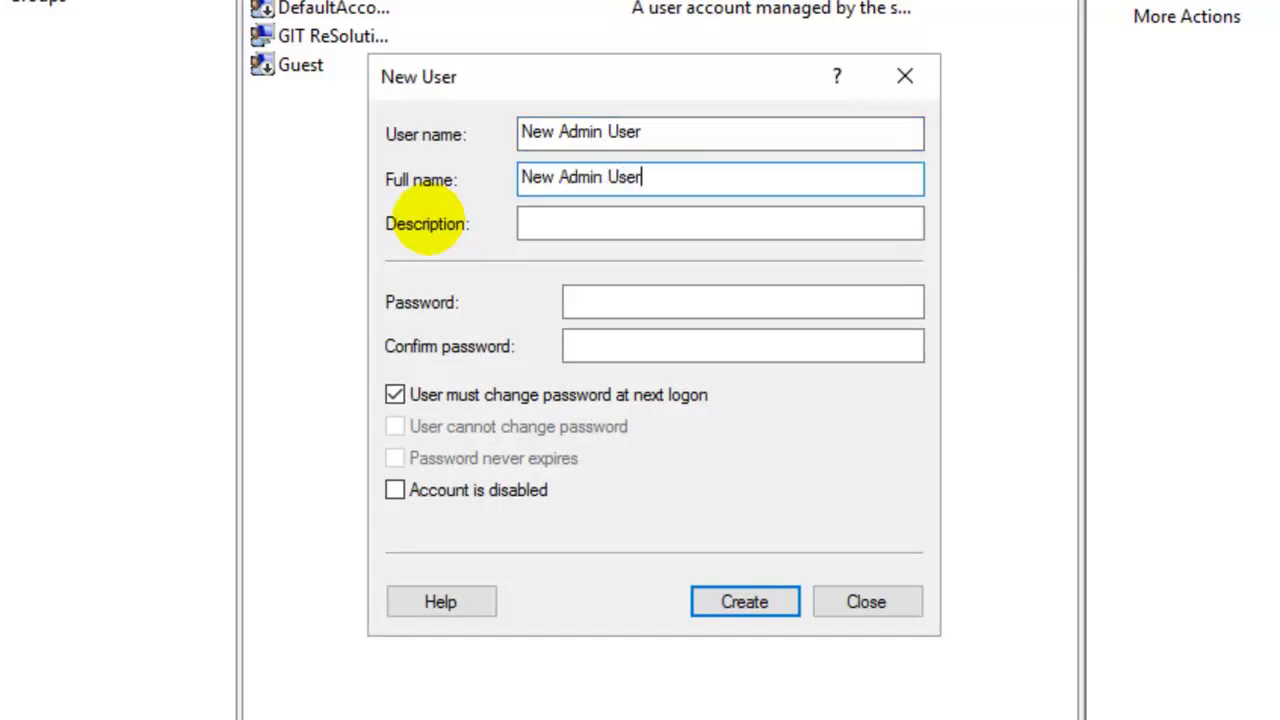
key("Tab")
type("New Admin Us")
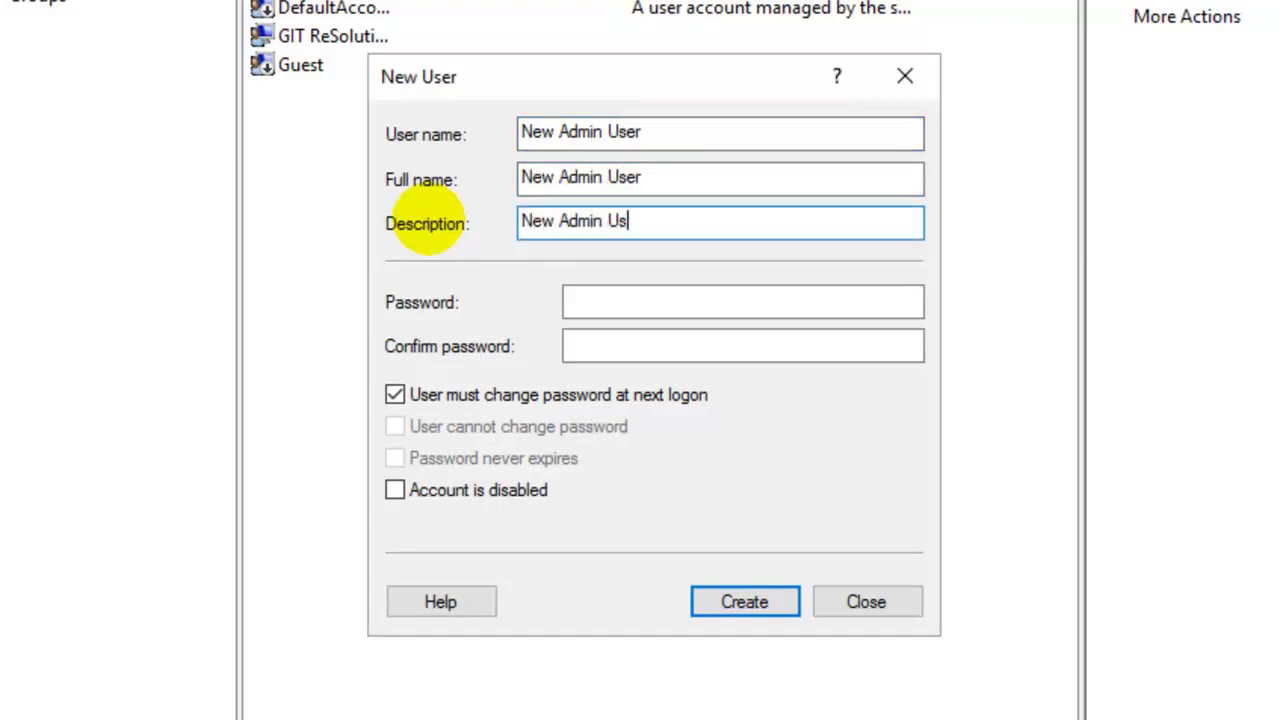
type("er")
key("Tab")
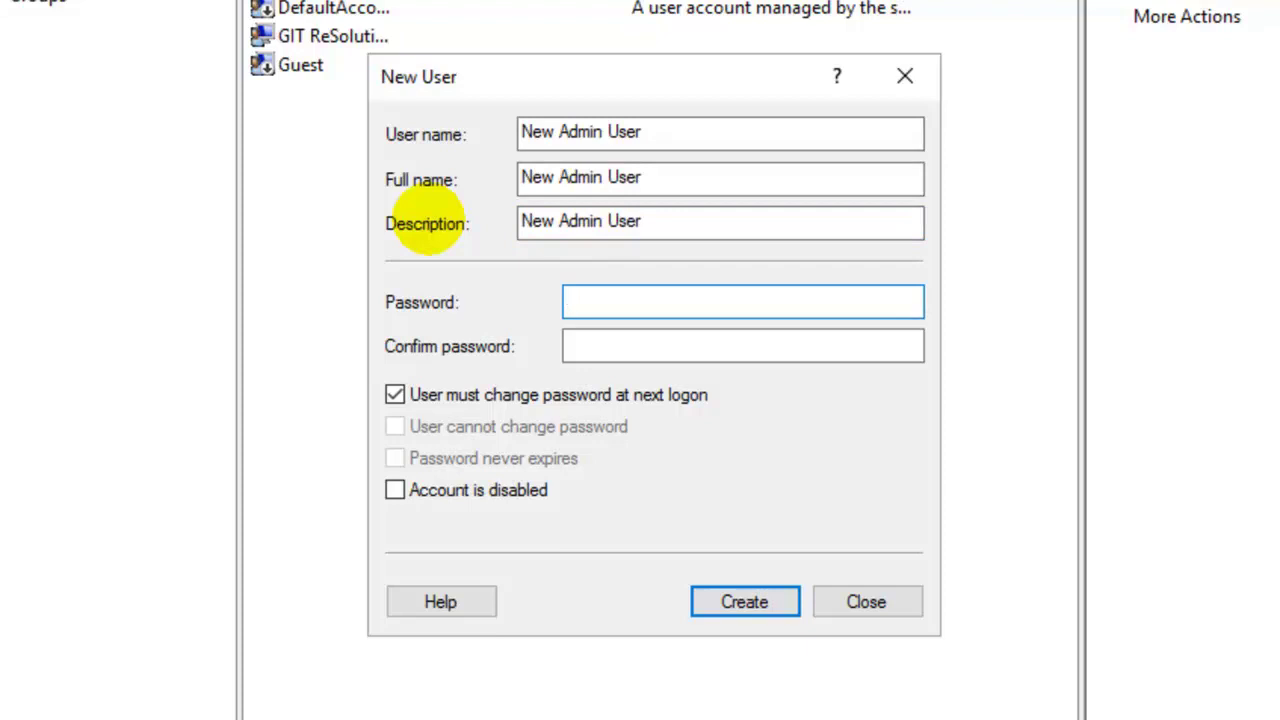
Set a password that never expires and cannot be changed, with no forced change, and create the account.
type("•••••••••••")
key("Tab")
type("•")
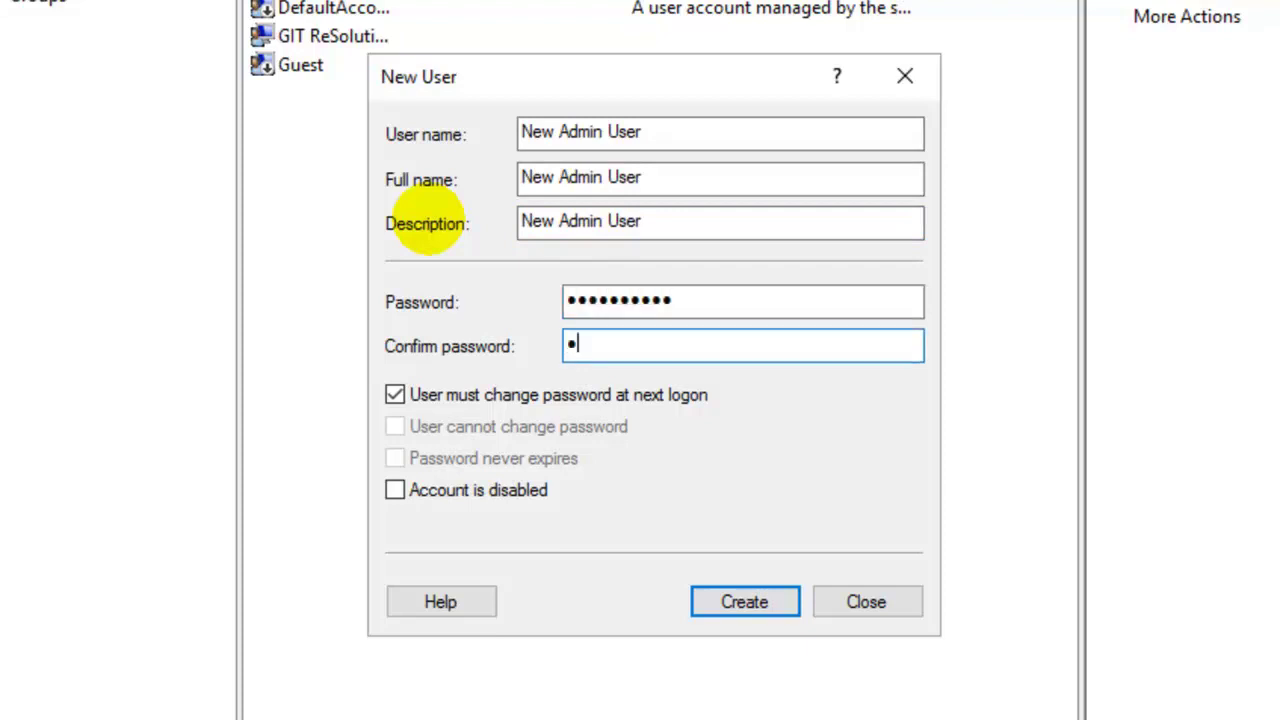
type("••••••••••")
key("Tab")
key("space")
key("Tab")
key("space")
key("Tab")
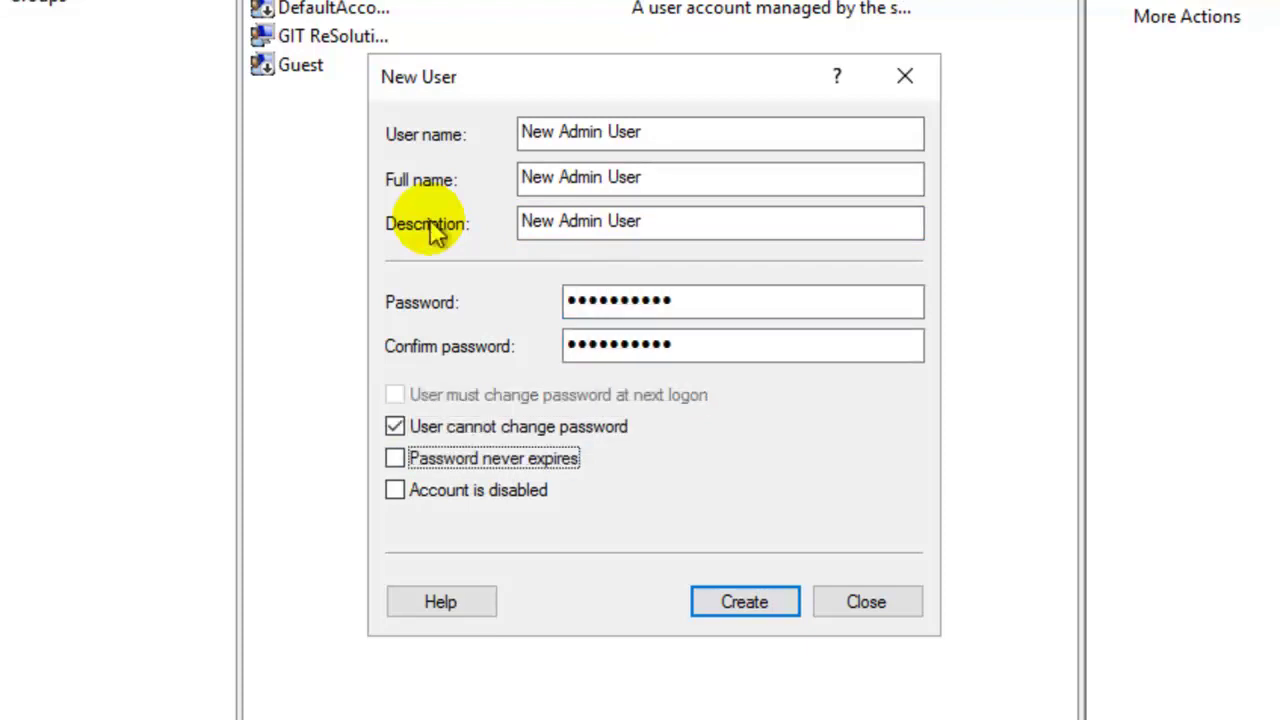
key("space")
key("Tab")
key("Return")
Add the Administrators group to New Admin User's Member Of list and apply.
left_click(905, 76)
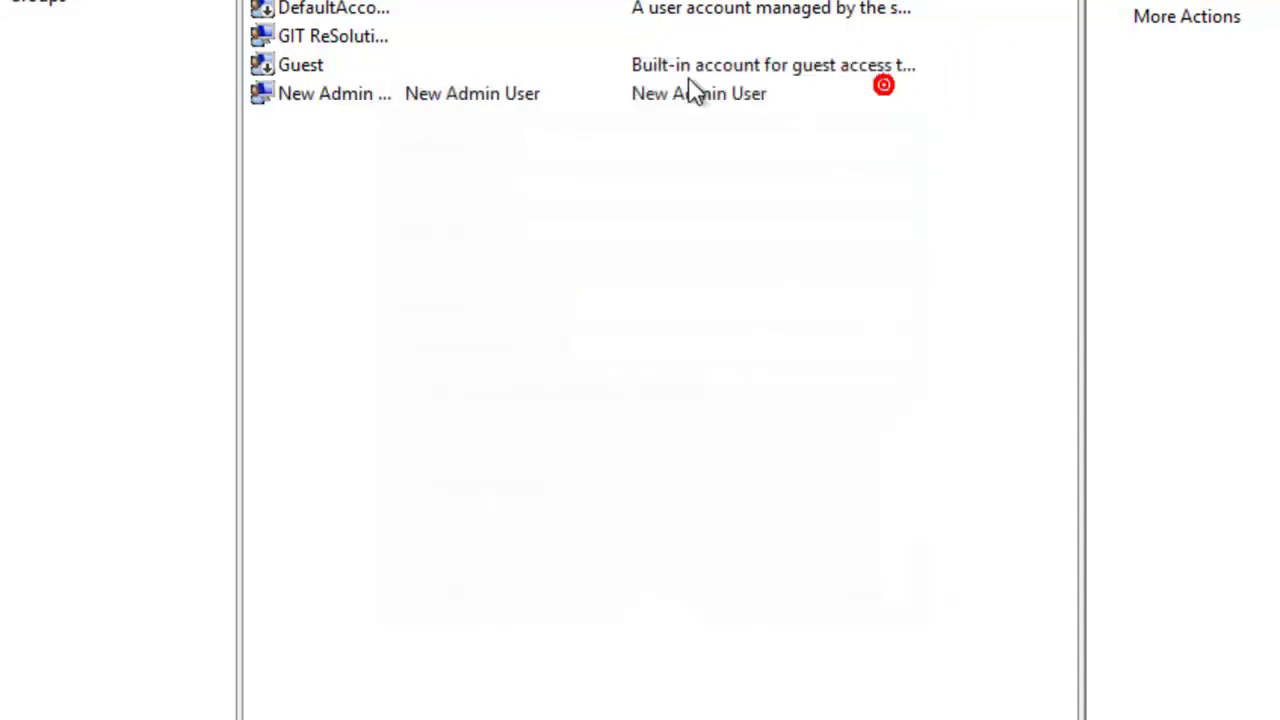
left_click(355, 94)
double_click(355, 94)
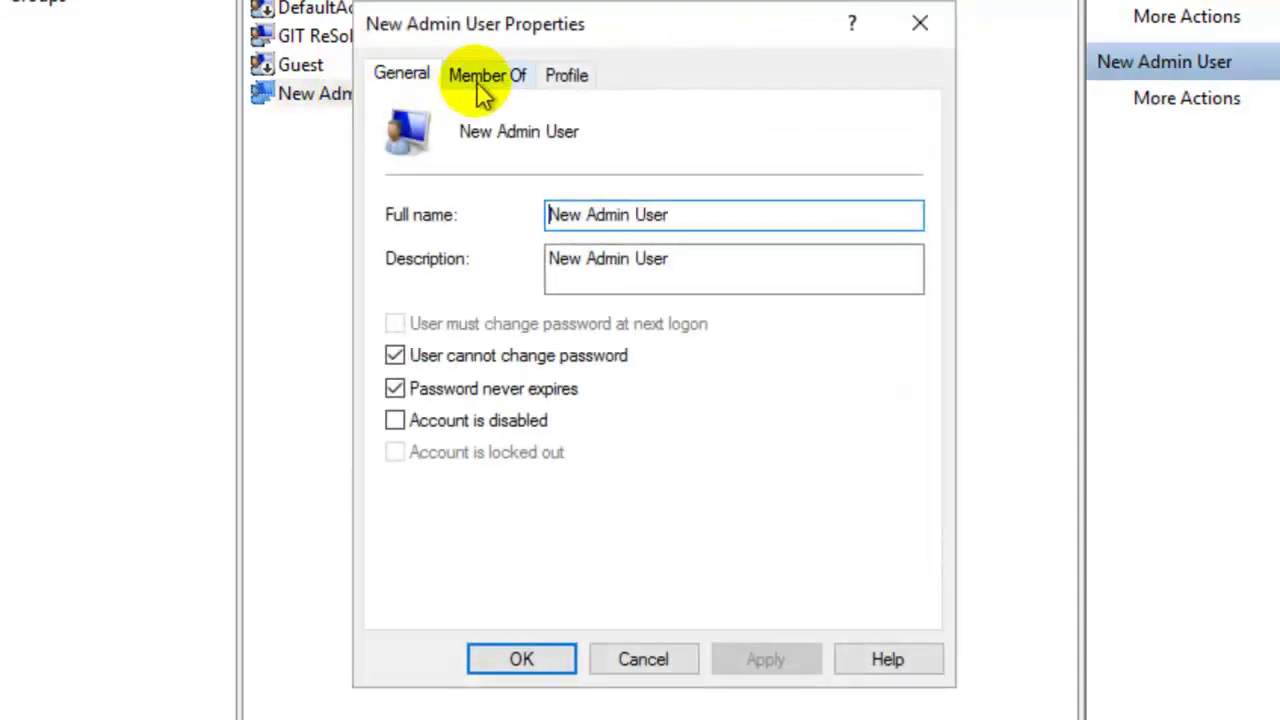
left_click(483, 88)
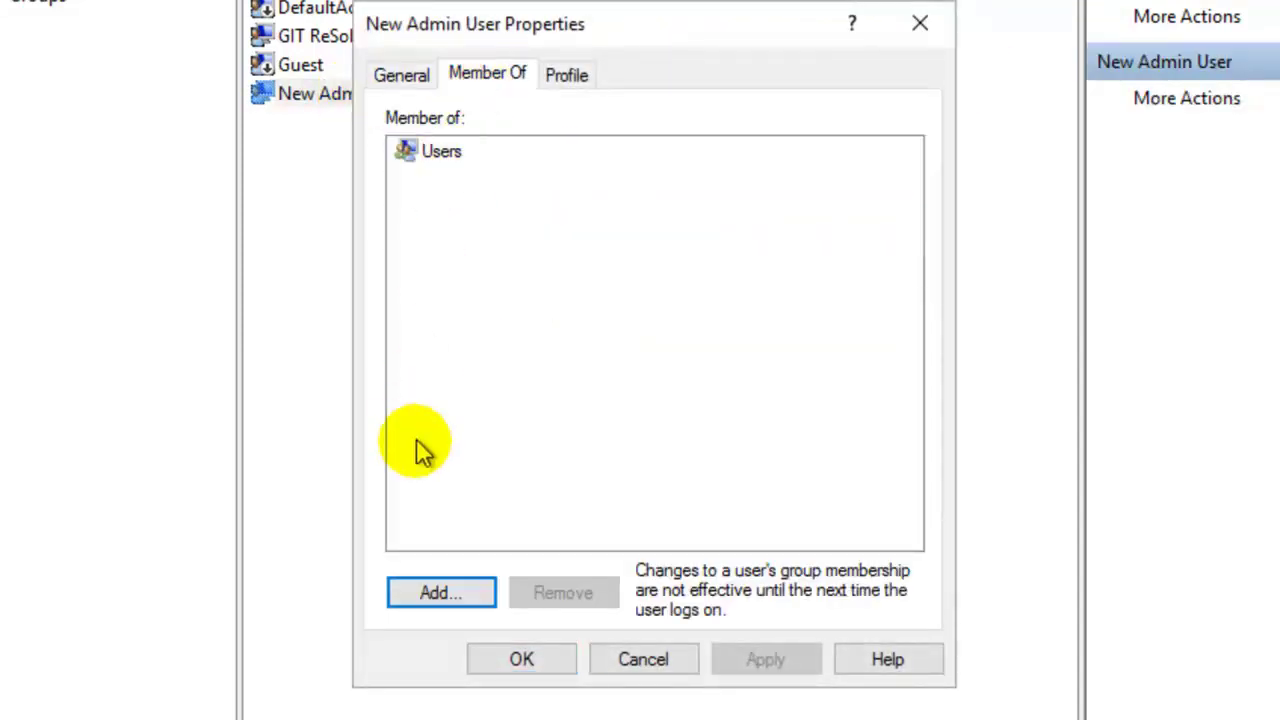
left_click(458, 596)
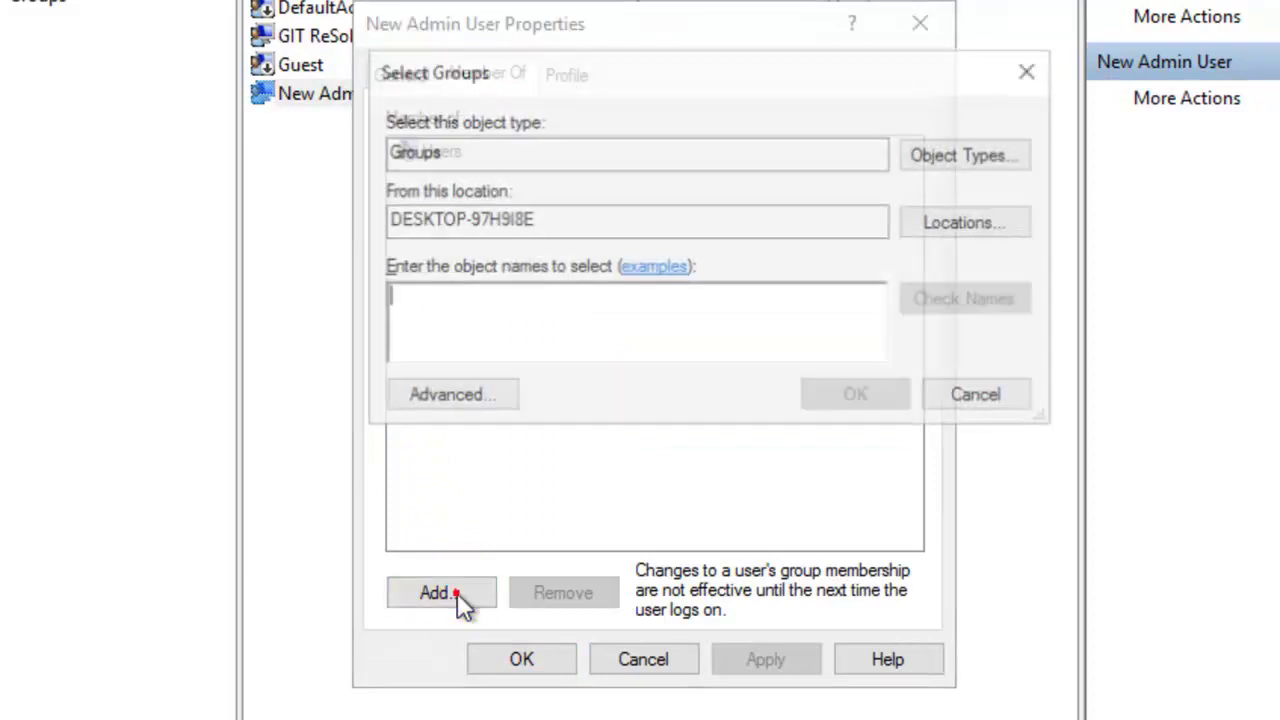
left_click(491, 402)
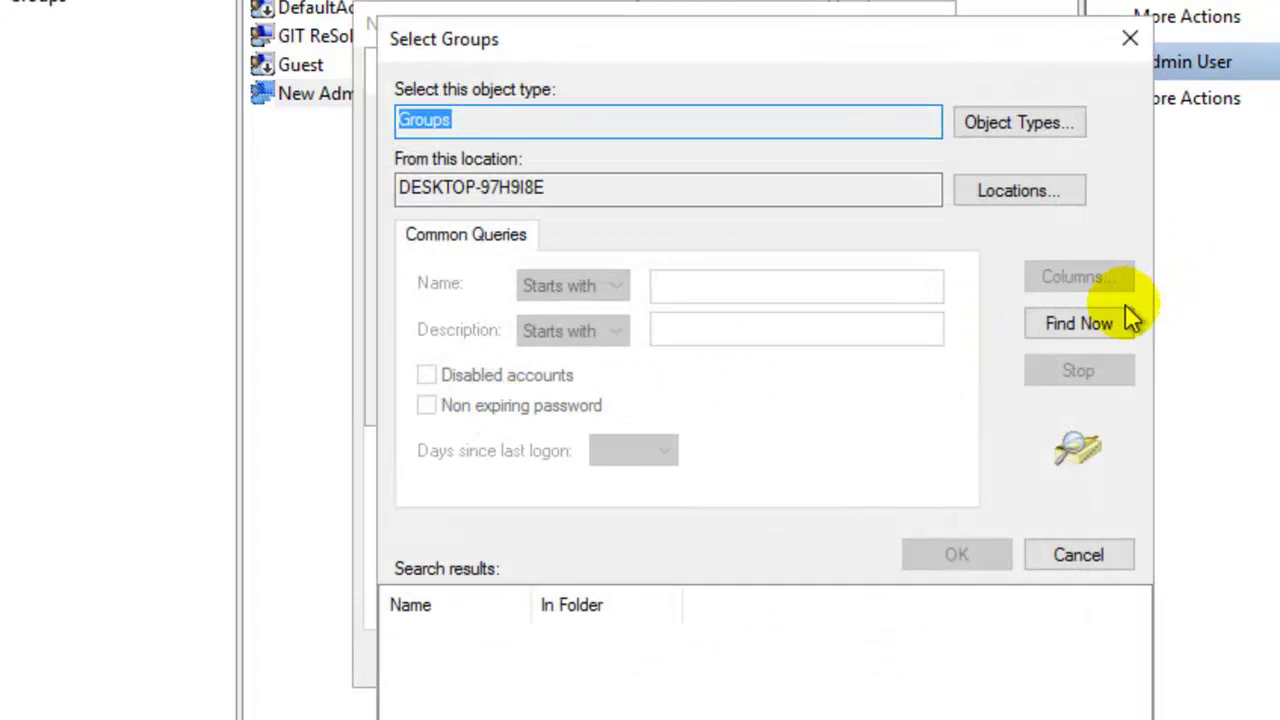
left_click(1116, 321)
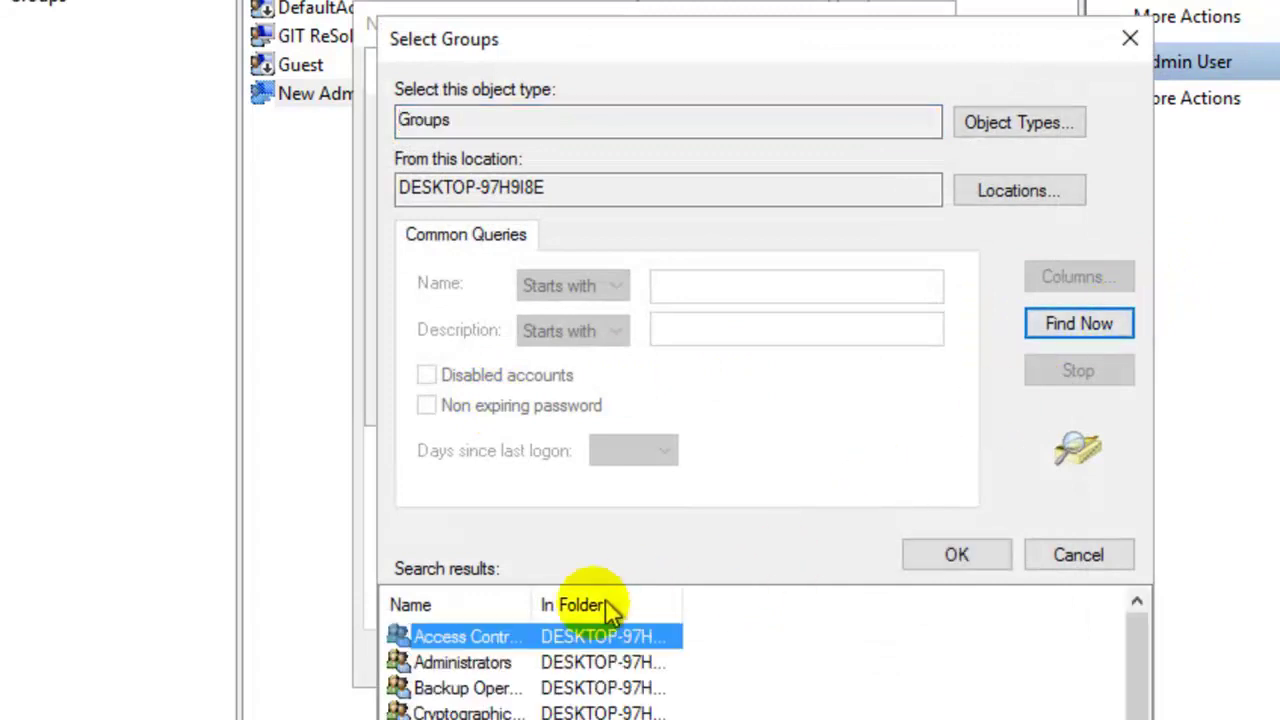
left_click(484, 664)
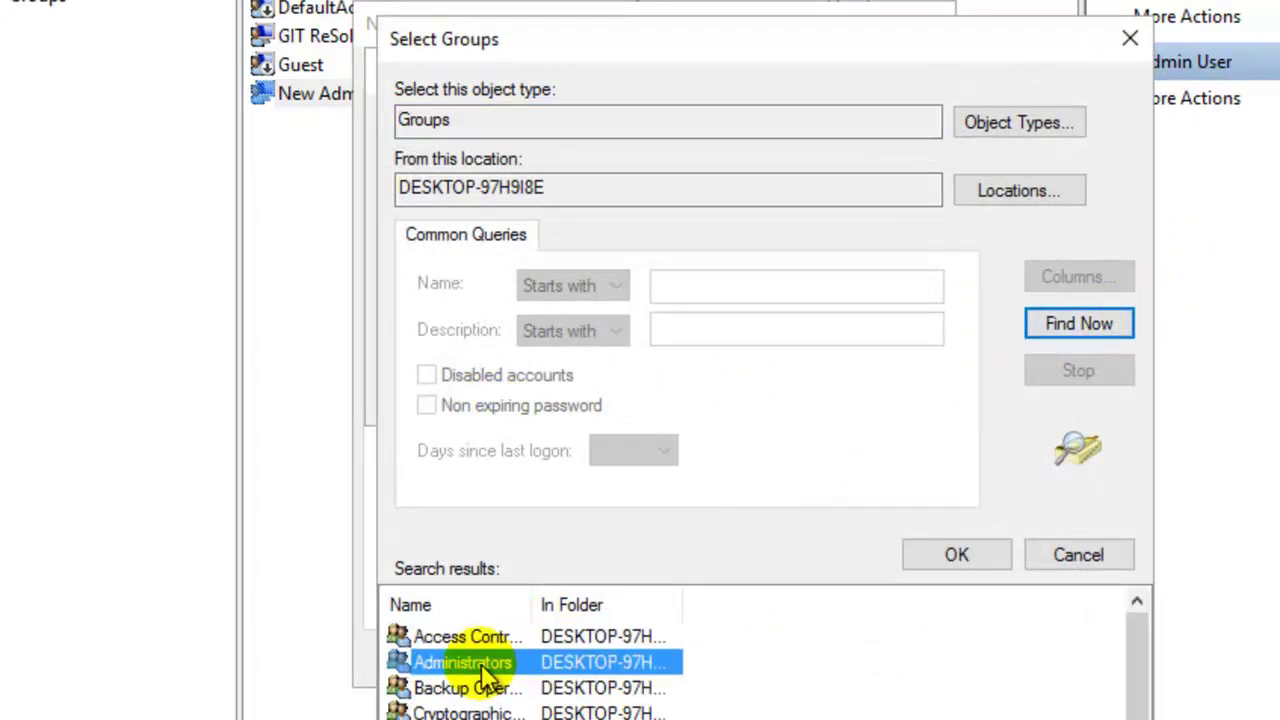
double_click(484, 664)
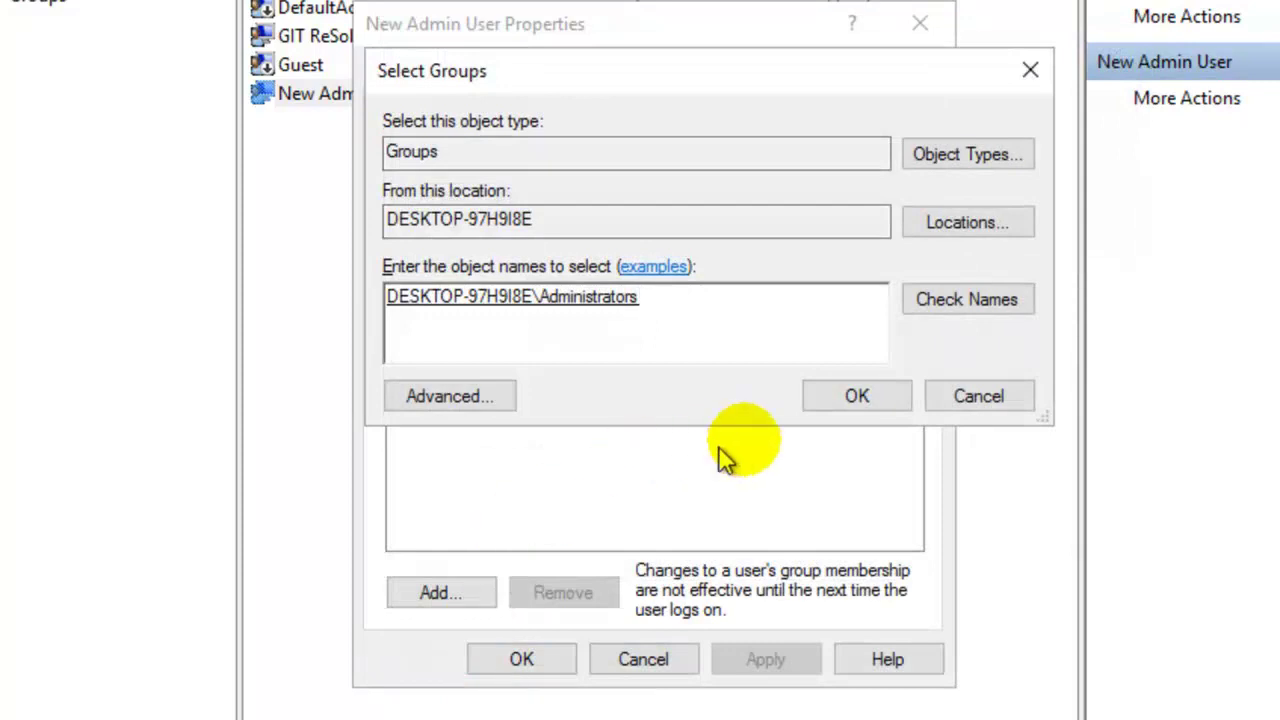
left_click(848, 404)
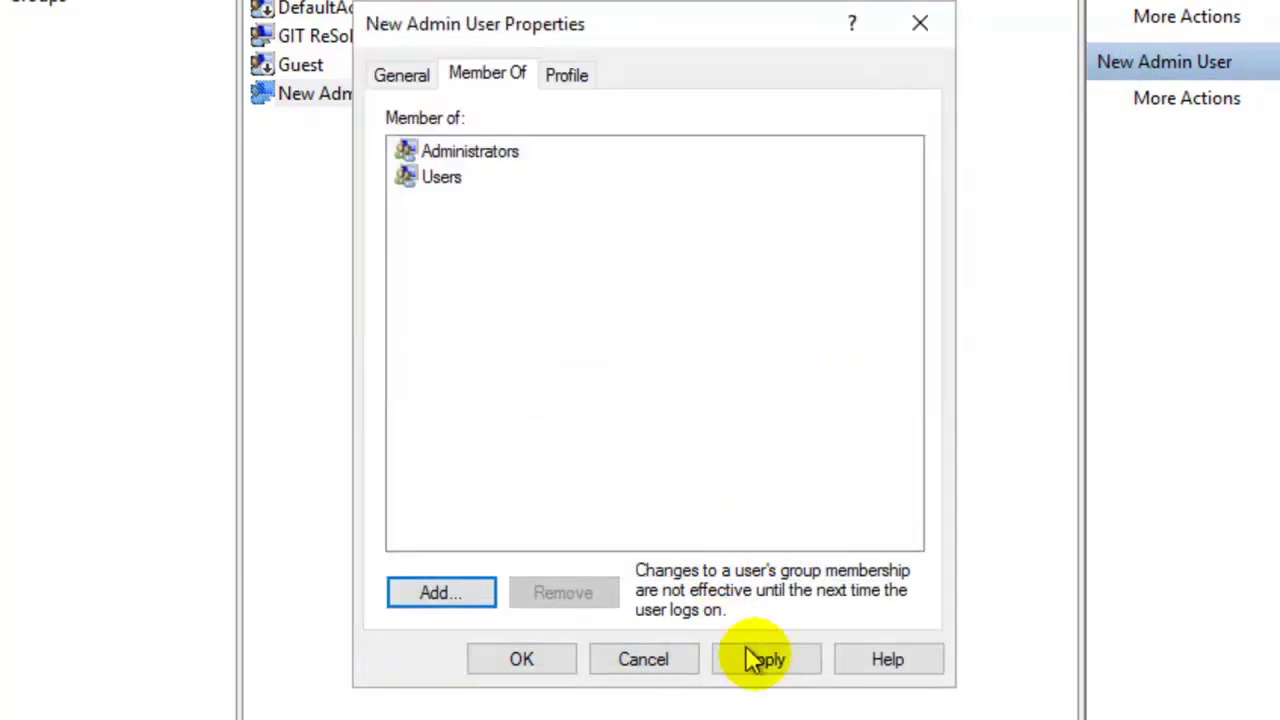
left_click(766, 665)
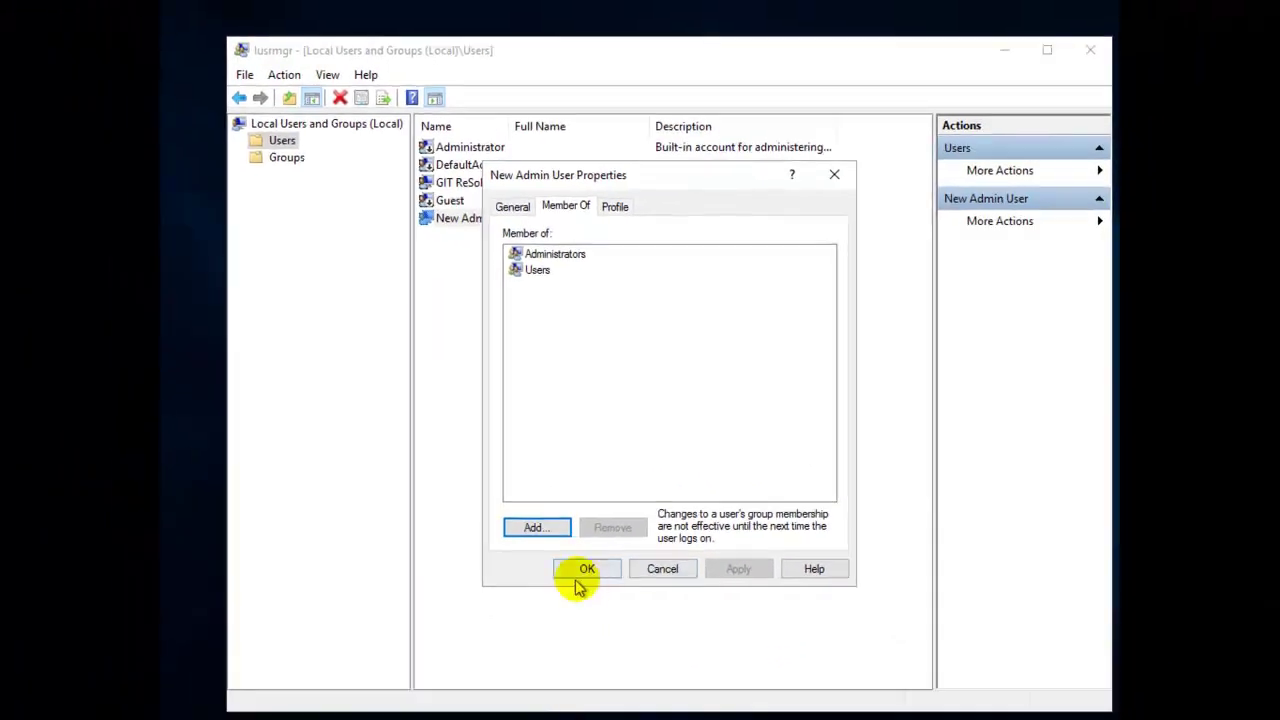
Close the properties, Local Users and Groups and the console, then restart from the login screen.
left_click(600, 572)
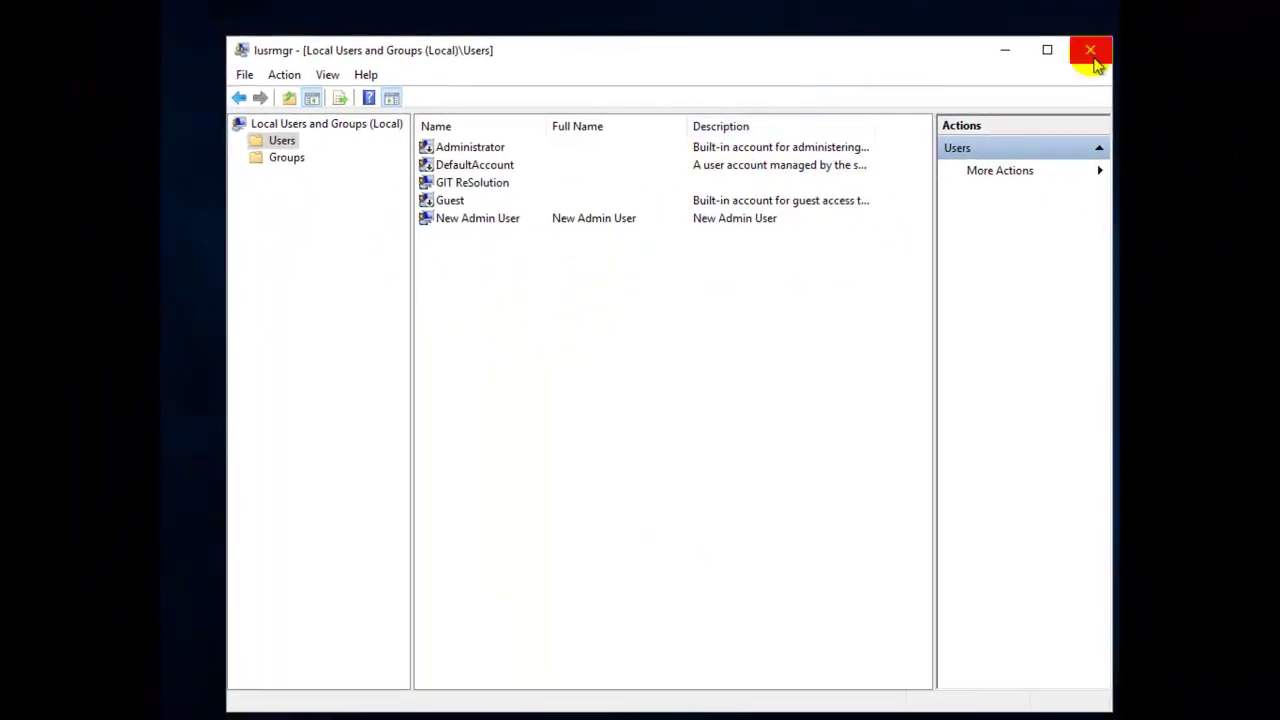
left_click(1092, 55)
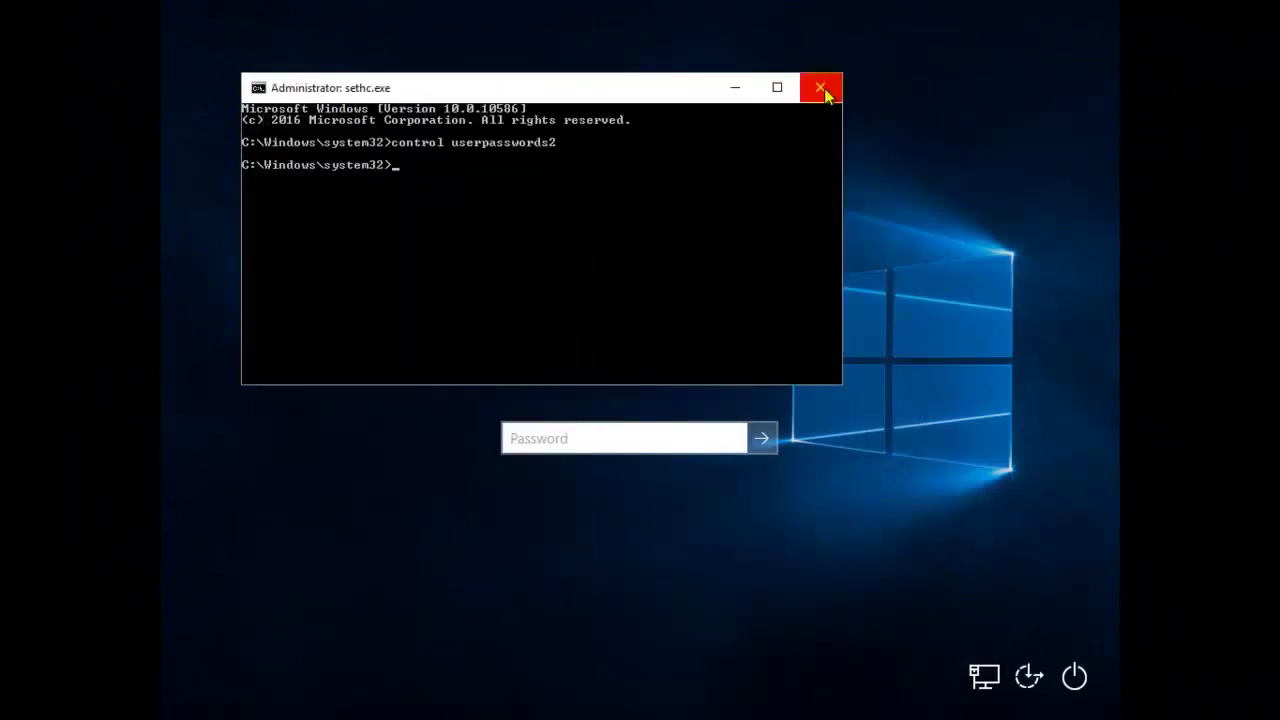
left_click(822, 90)
left_click(1074, 677)
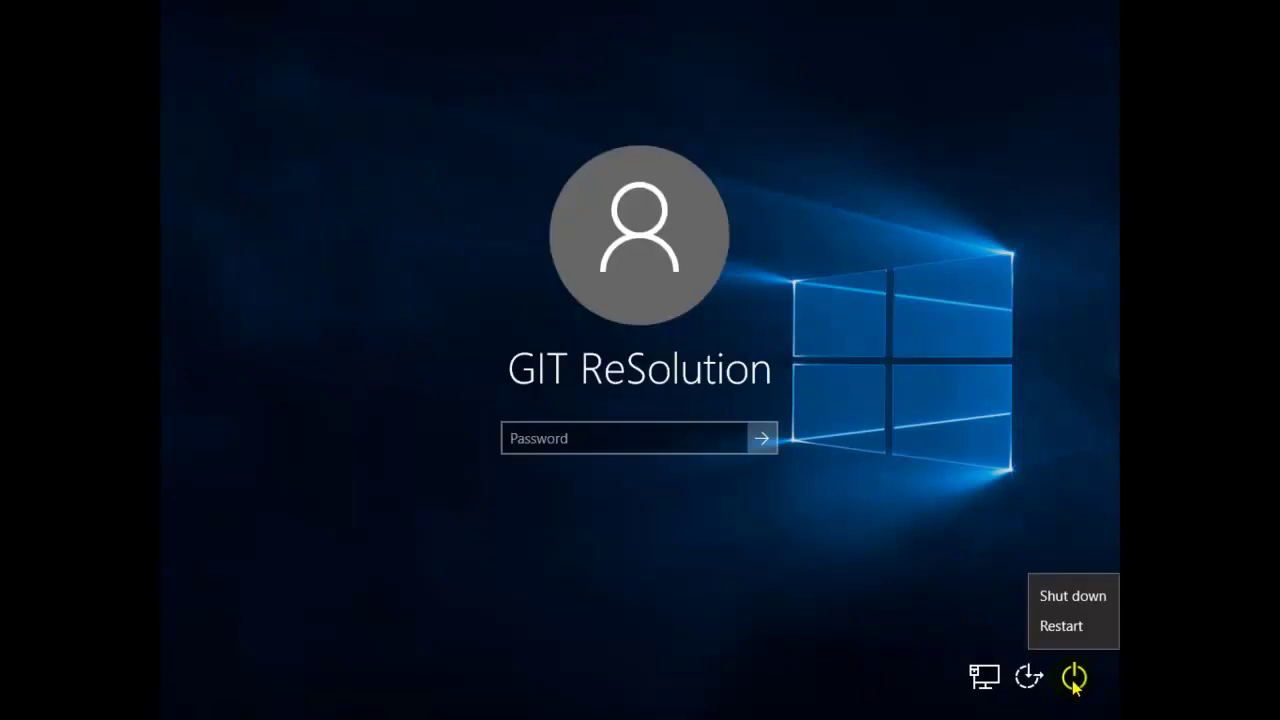
left_click(1078, 628)
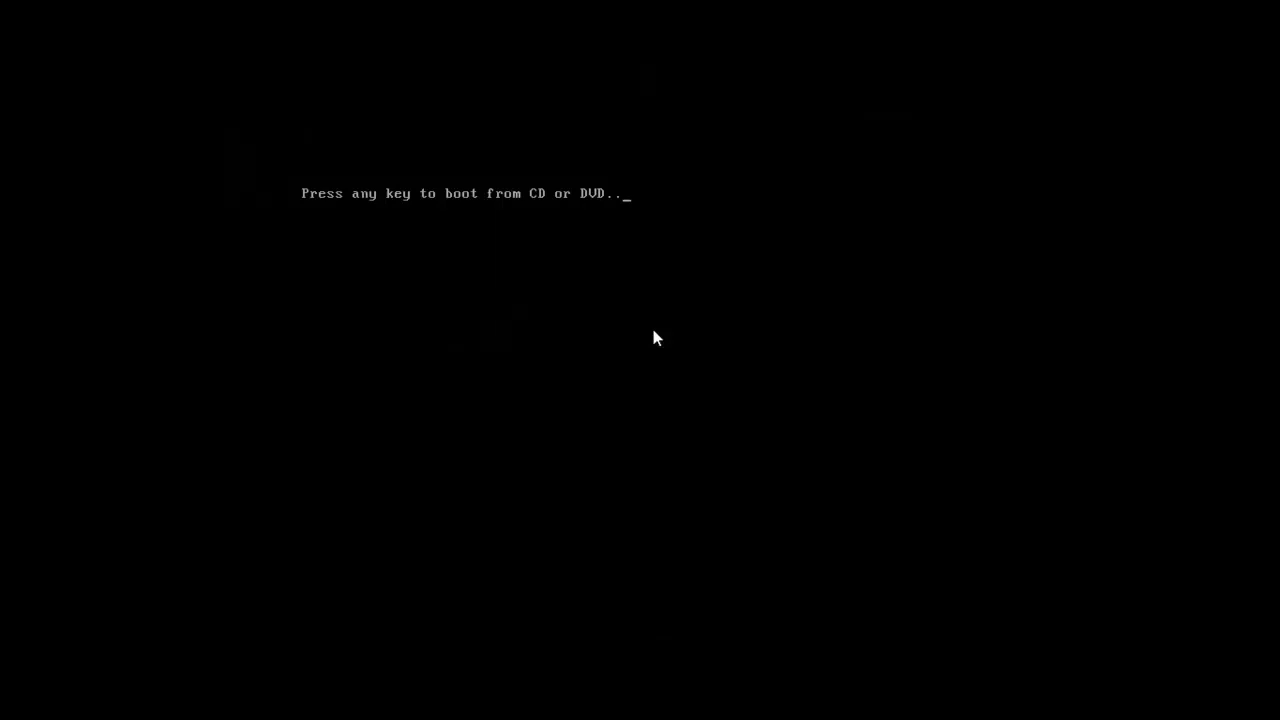
Boot from the DVD again, open a prompt in D:\Windows\System32 and delete the swapped sethc.exe.
key("Return")
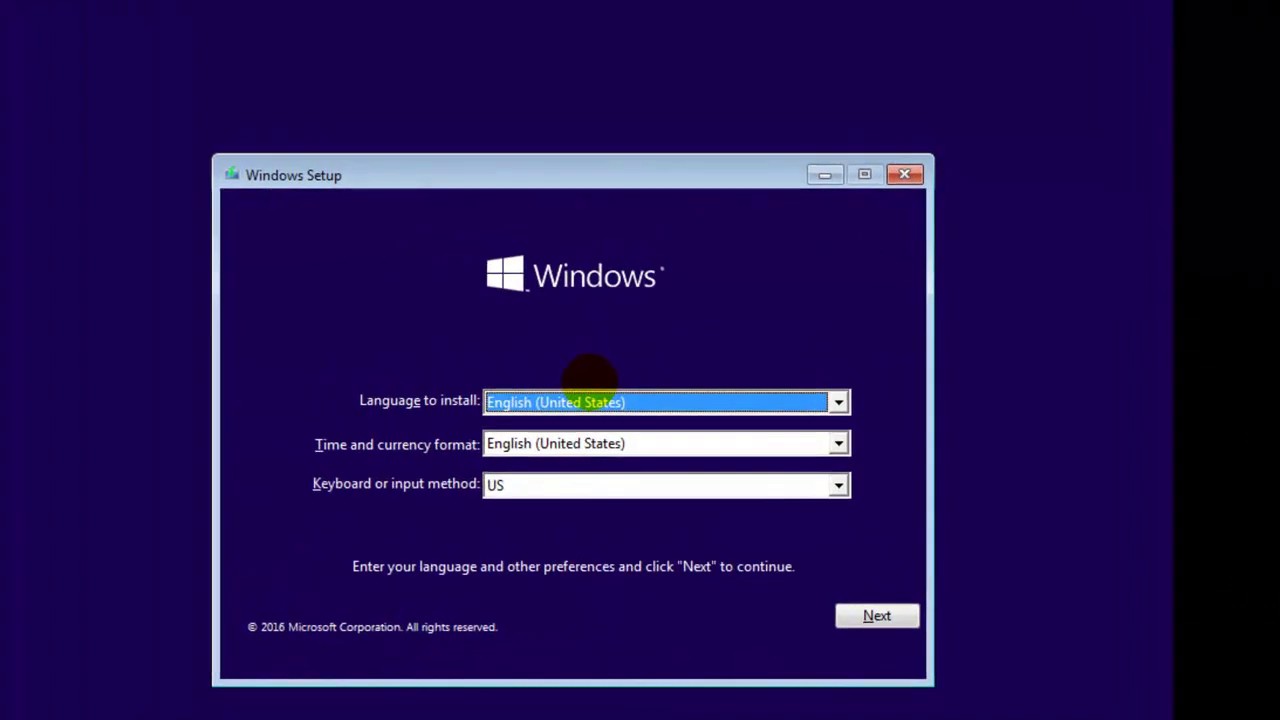
key("shift+F10")
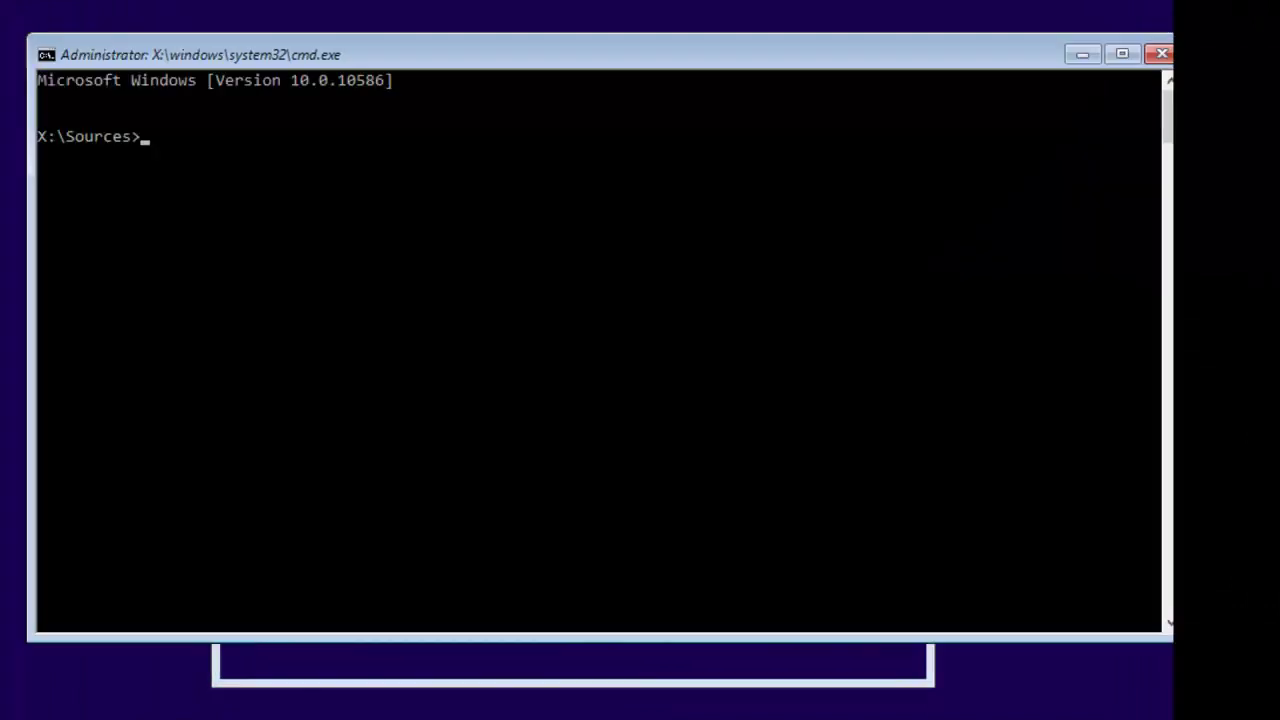
type("d:")
key("Return")
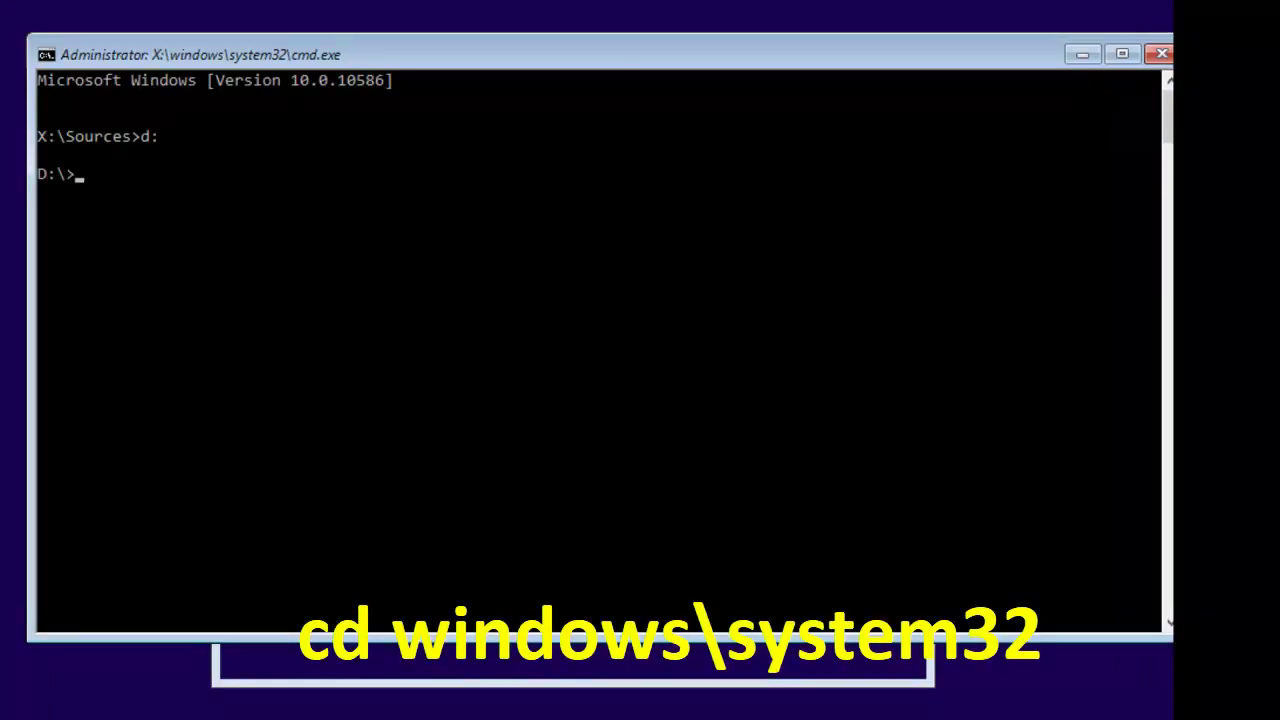
type("cd win")
type("dows\\system32")
key("Return")
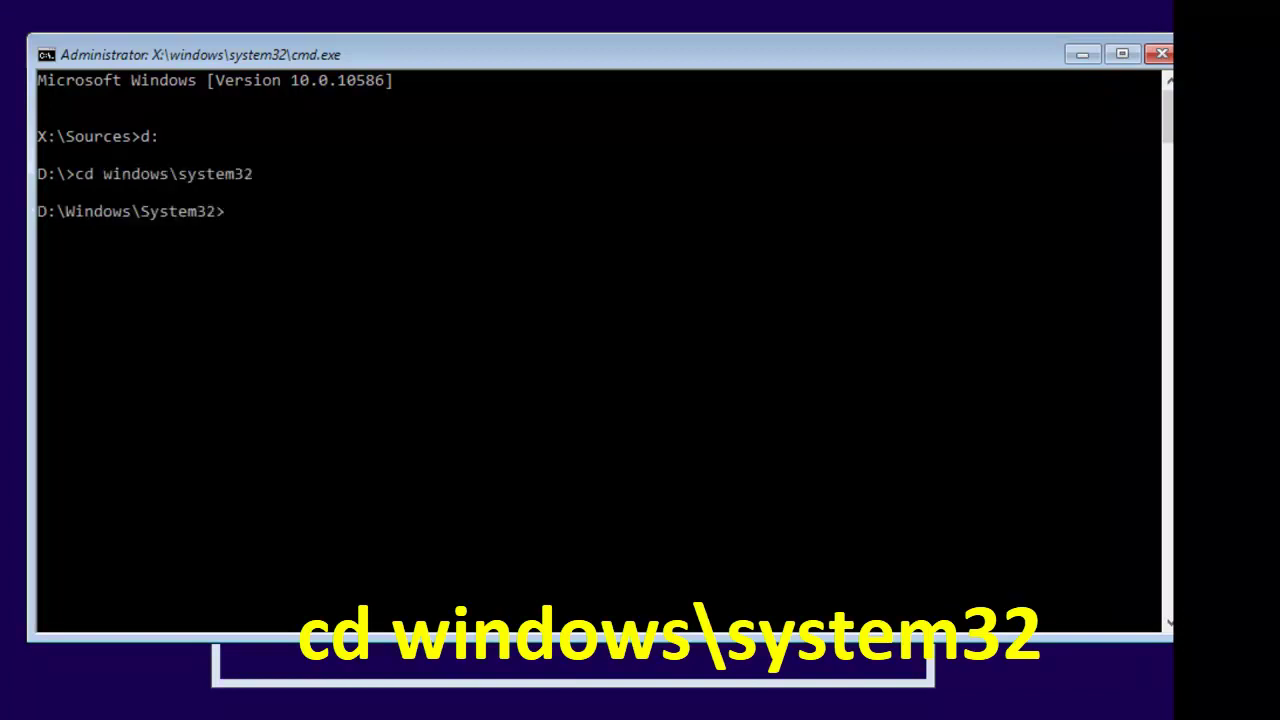
type("del s")
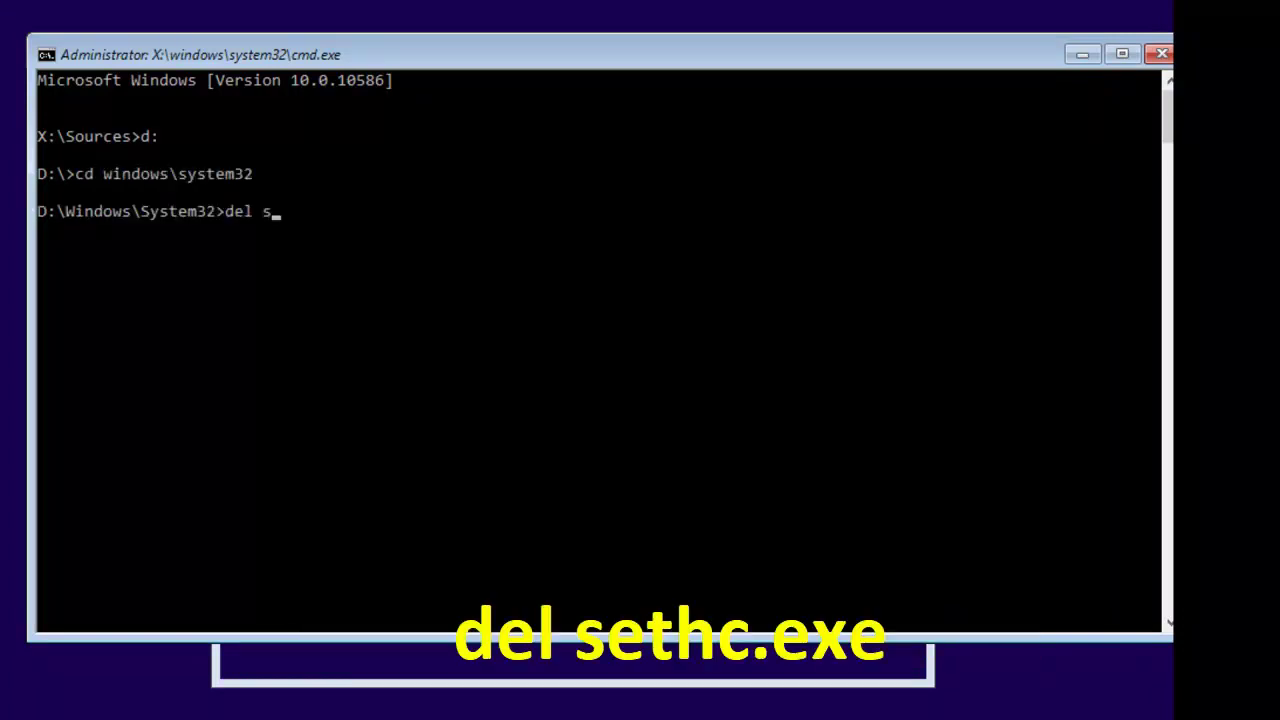
type("ethc.ex")
type("e")
key("Return")
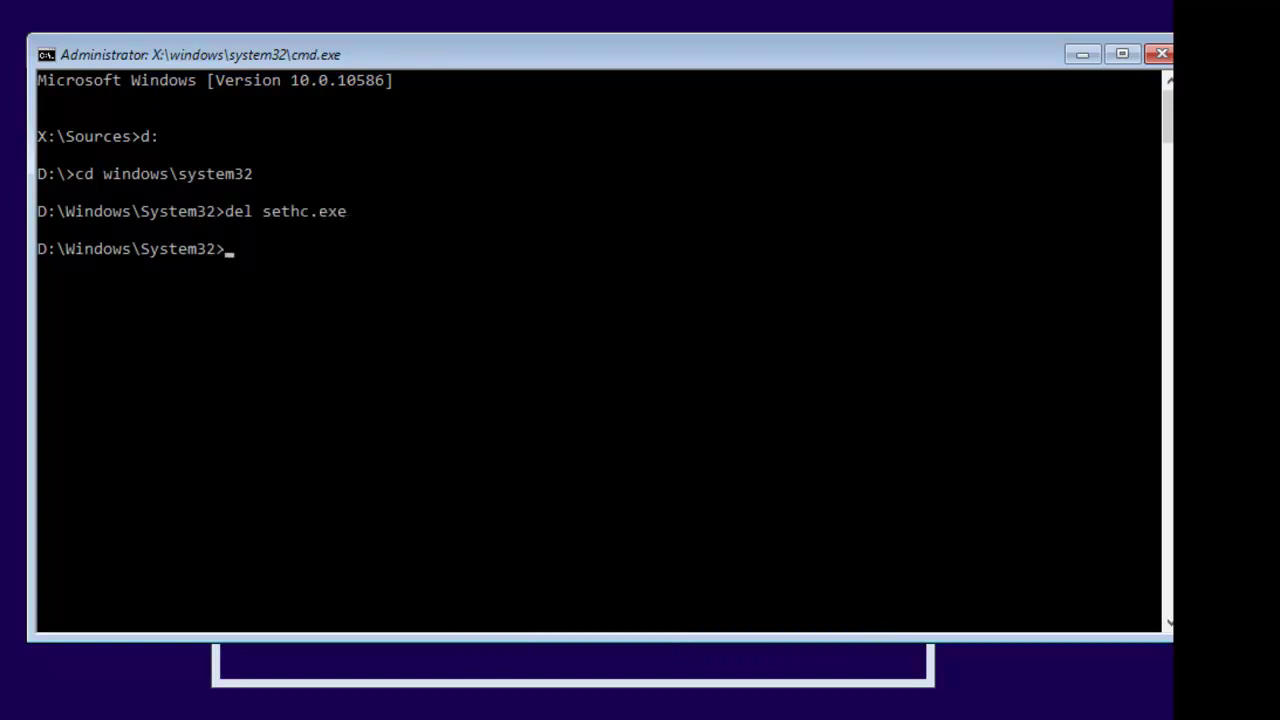
Rename cmd1.exe back to cmd.exe and sethc1.exe to sethc.exe, then exit.
type("ren")
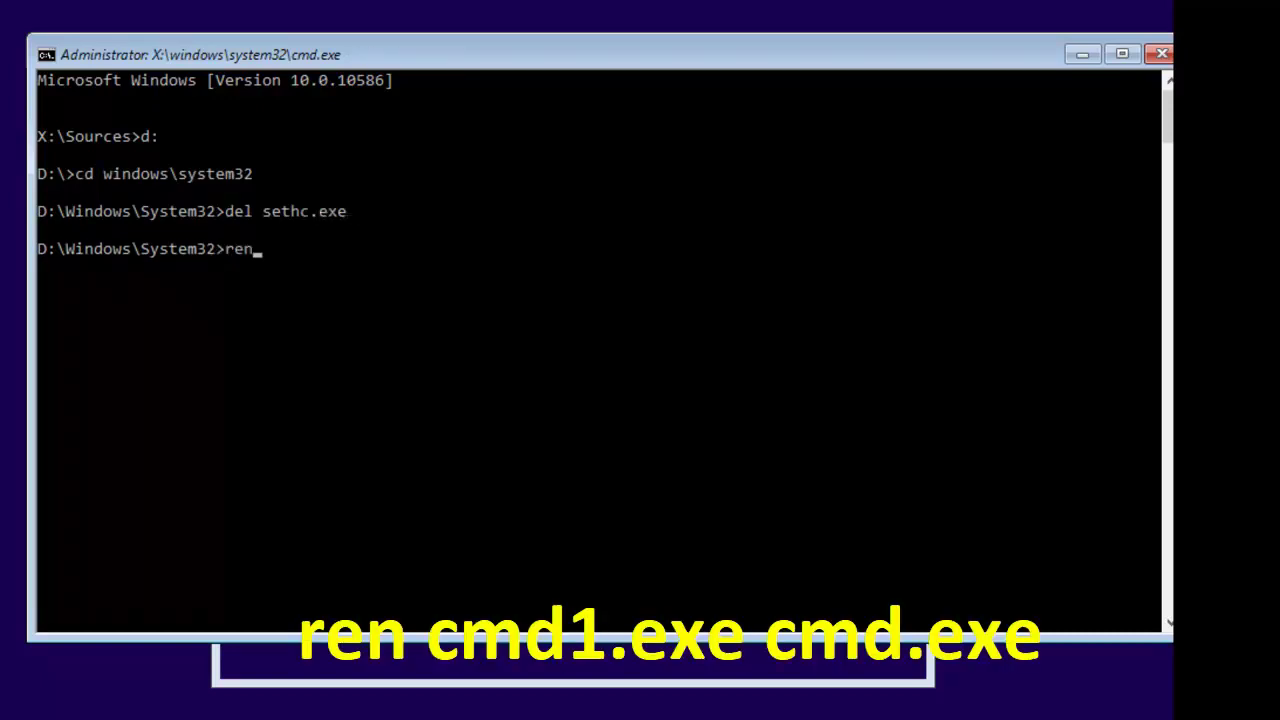
type(" cdm")
key("BackSpace")
key("BackSpace")
type("md1")
type(".exe cm")
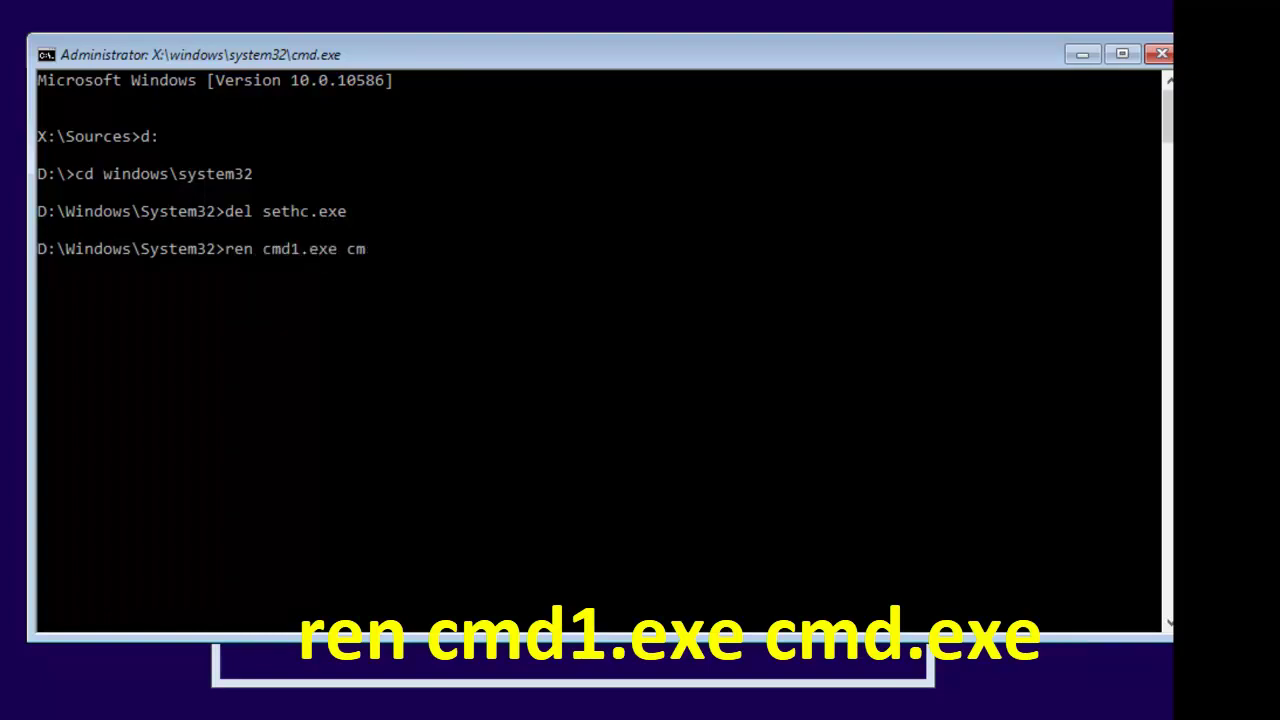
type("d.exe")
key("Return")
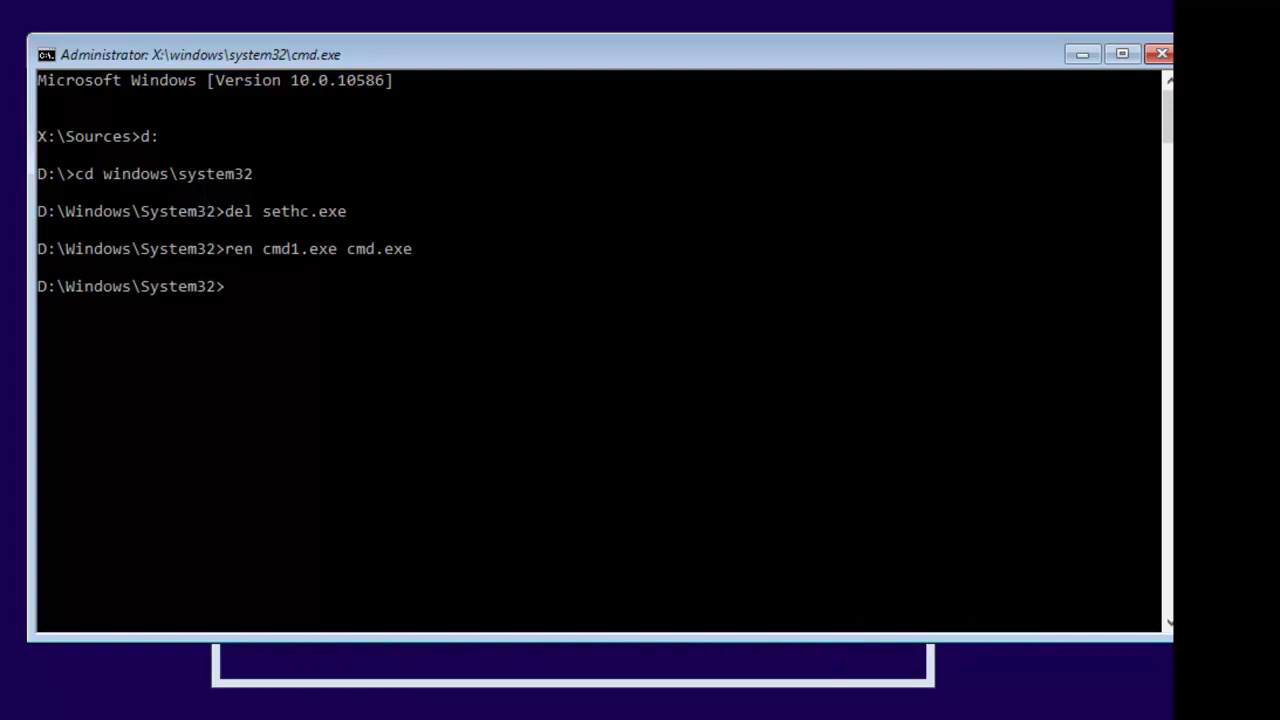
type("reh sethc1.exe sethc.exe")
key("Return")
type("ren ")
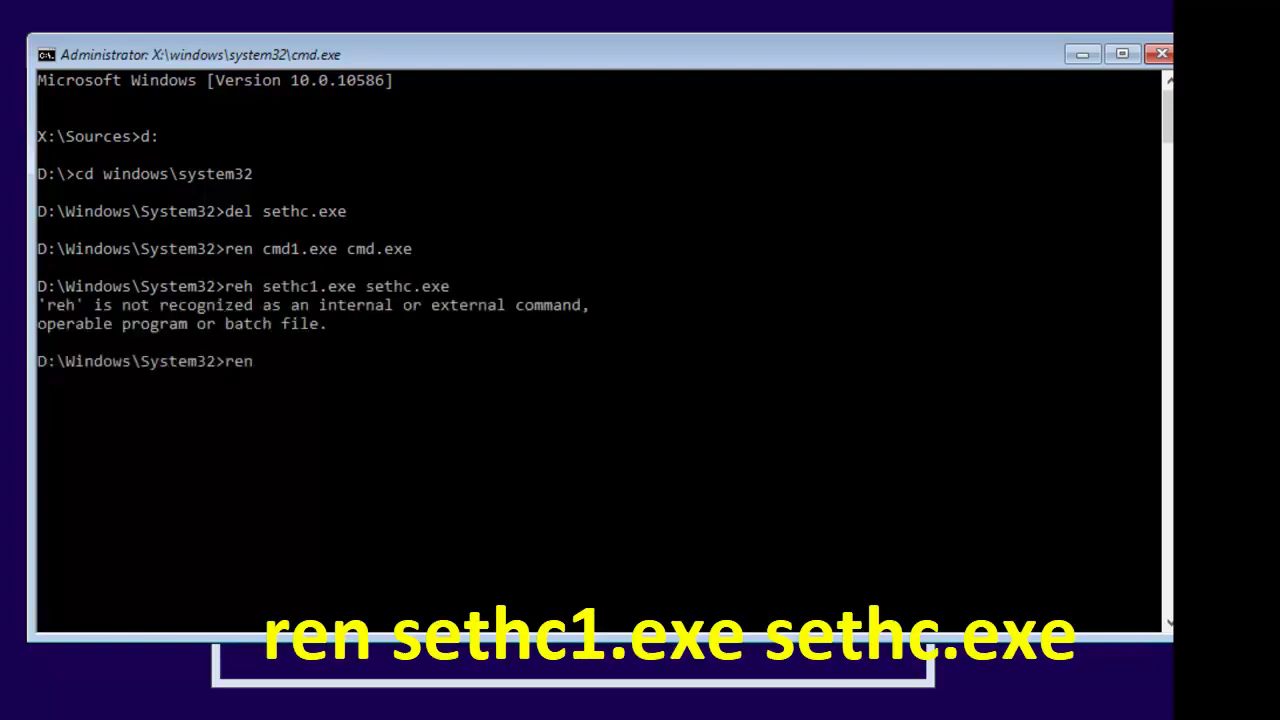
type("sethc")
type("1.exe se")
type("thc.e")
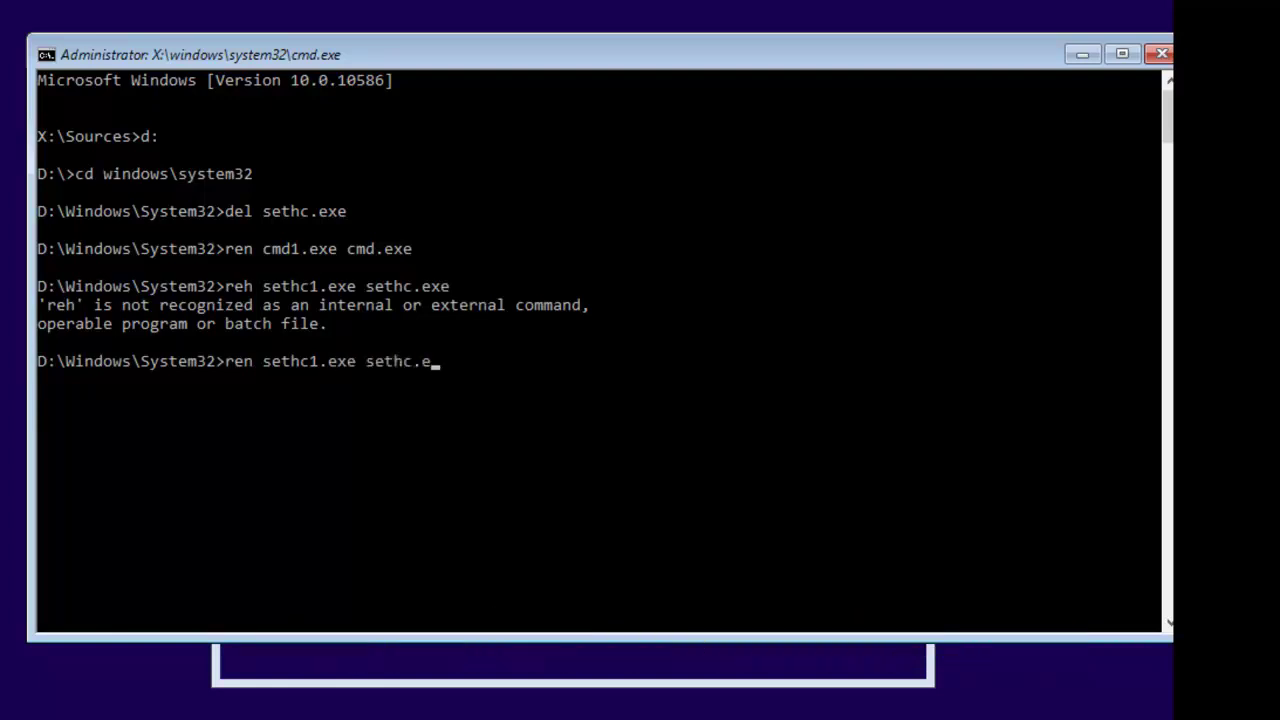
type("xe")
key("Return")
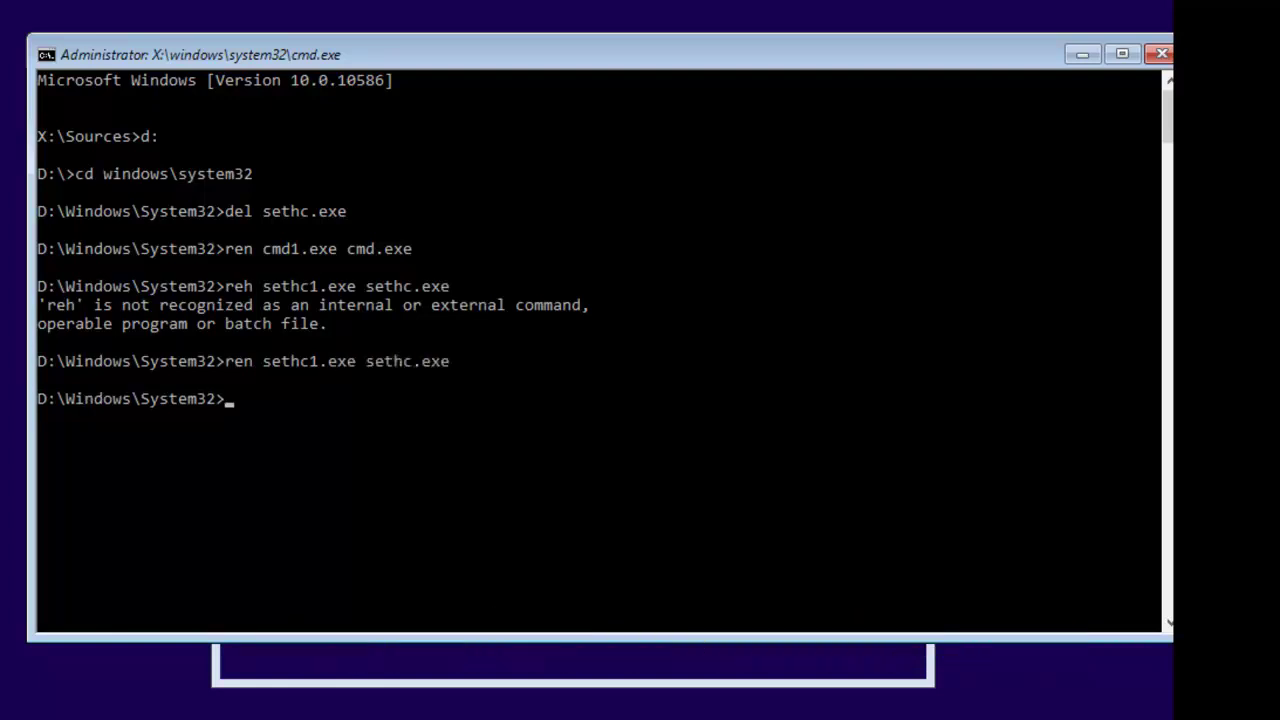
type("ex")
type("it")
key("Return")
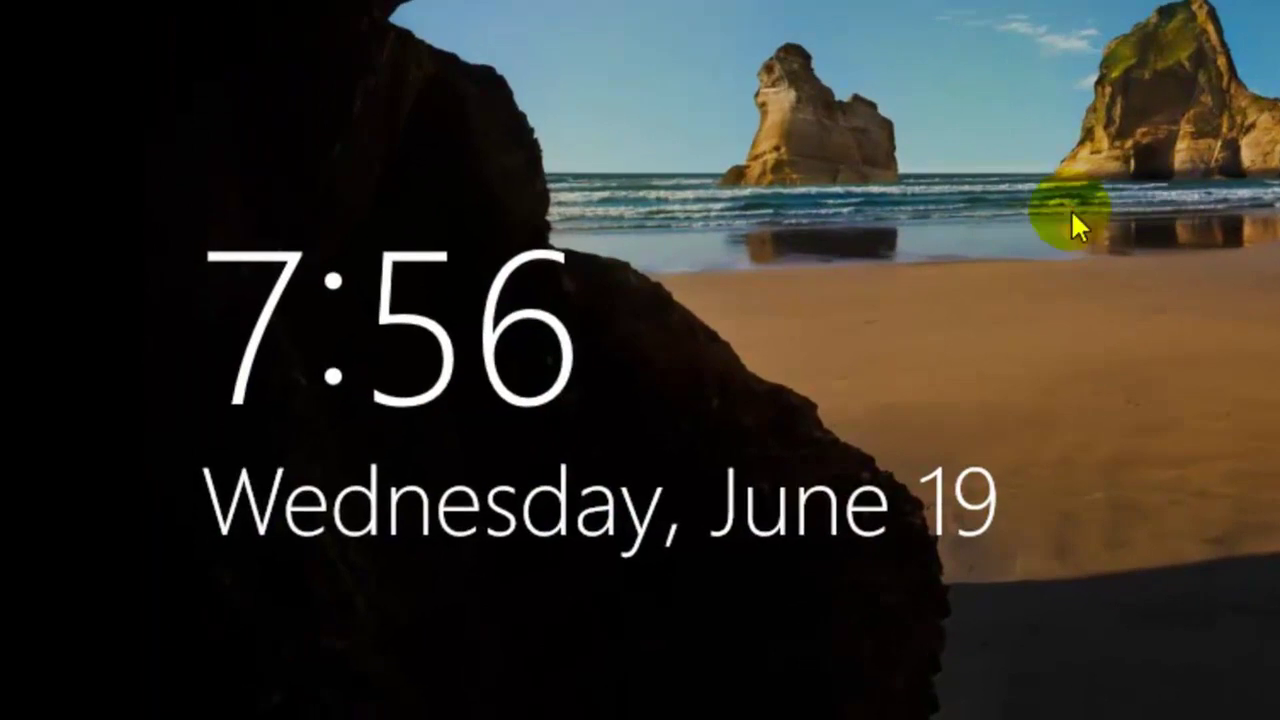
Dismiss the lock screen to reveal the original account and New Admin User.
left_click(1071, 209)
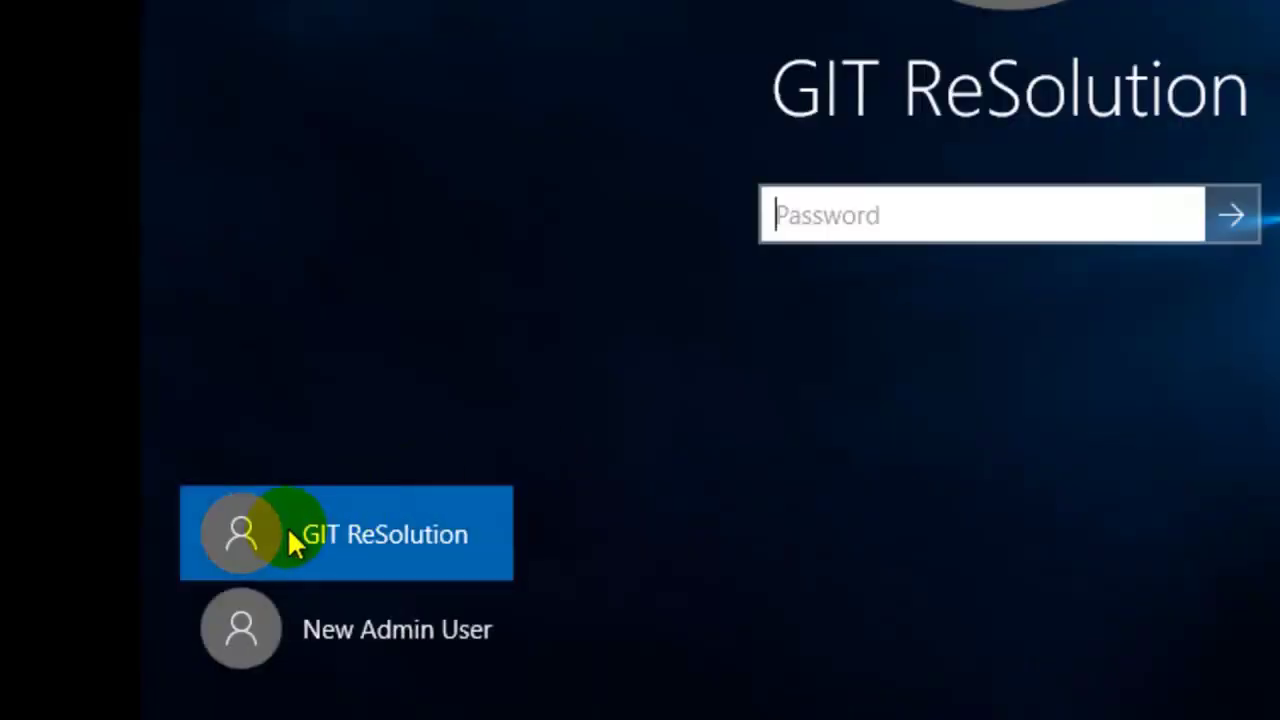